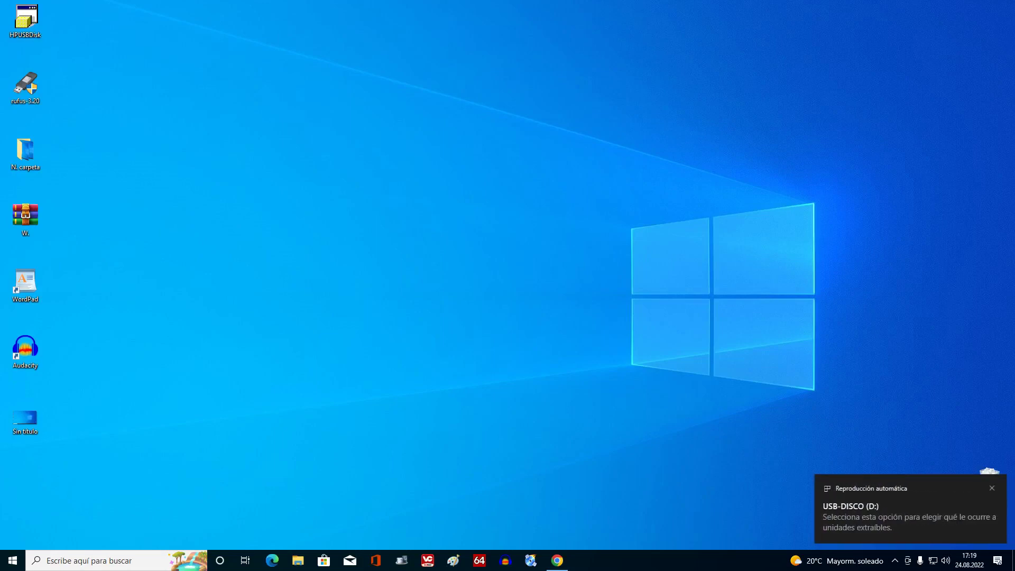
Step: Check the capacity and free space of the USB-DISCO (D:) drive under Este equipo in File Explorer
click(297, 560)
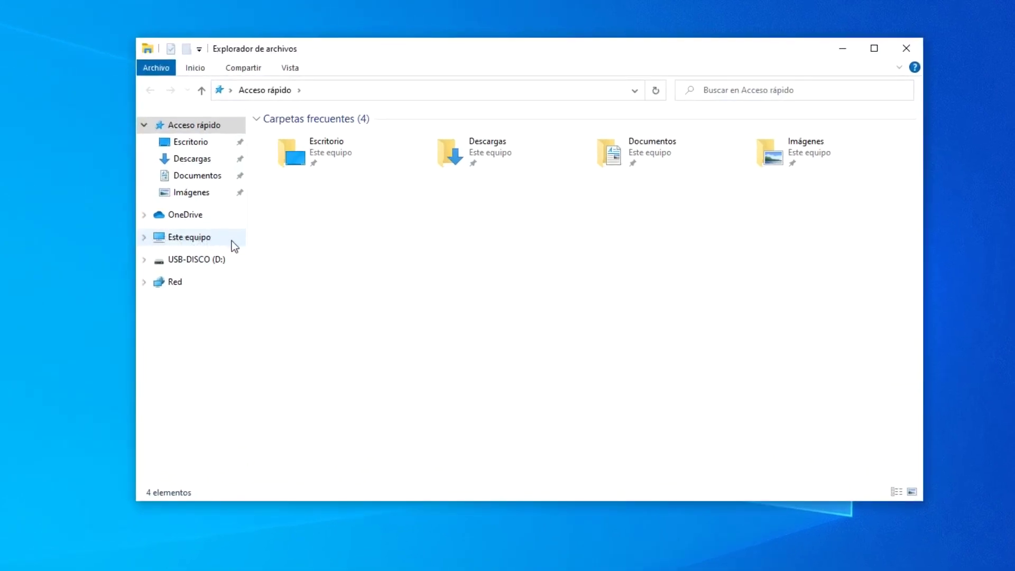
click(231, 240)
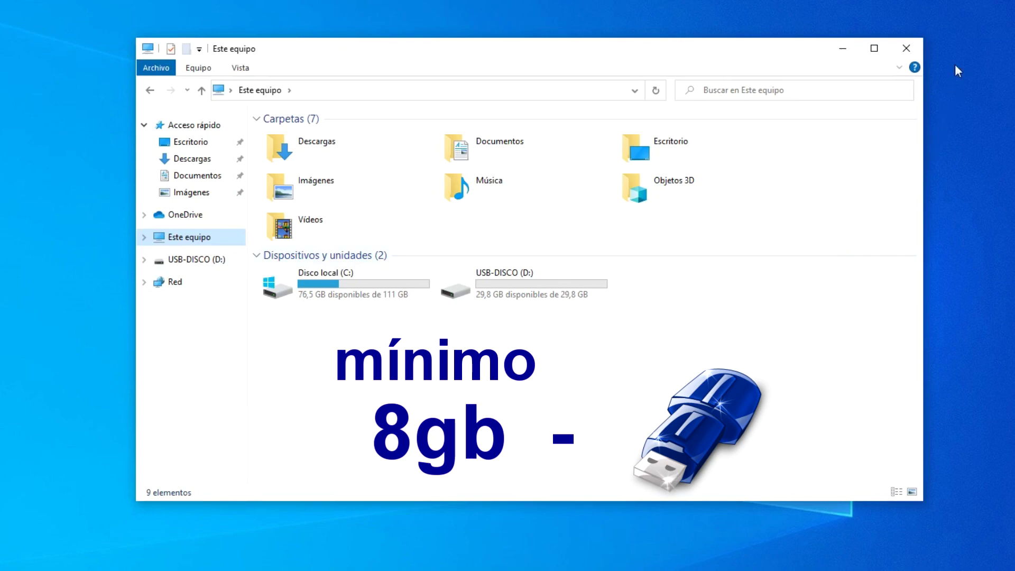
click(906, 48)
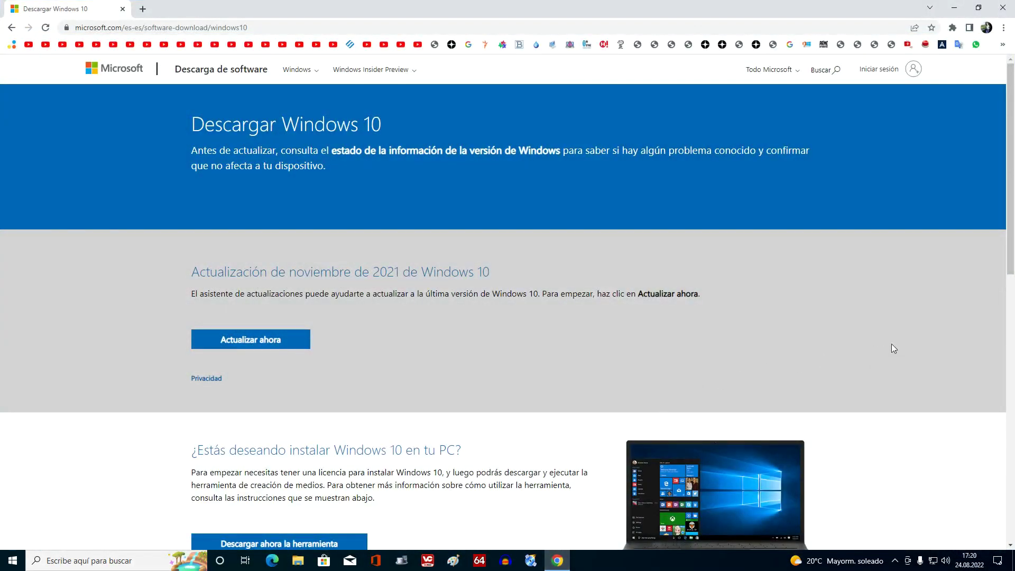
Step: Download the media creation tool from Microsoft's Descargar Windows 10 page and close the browser
scroll(892, 345, down, 6)
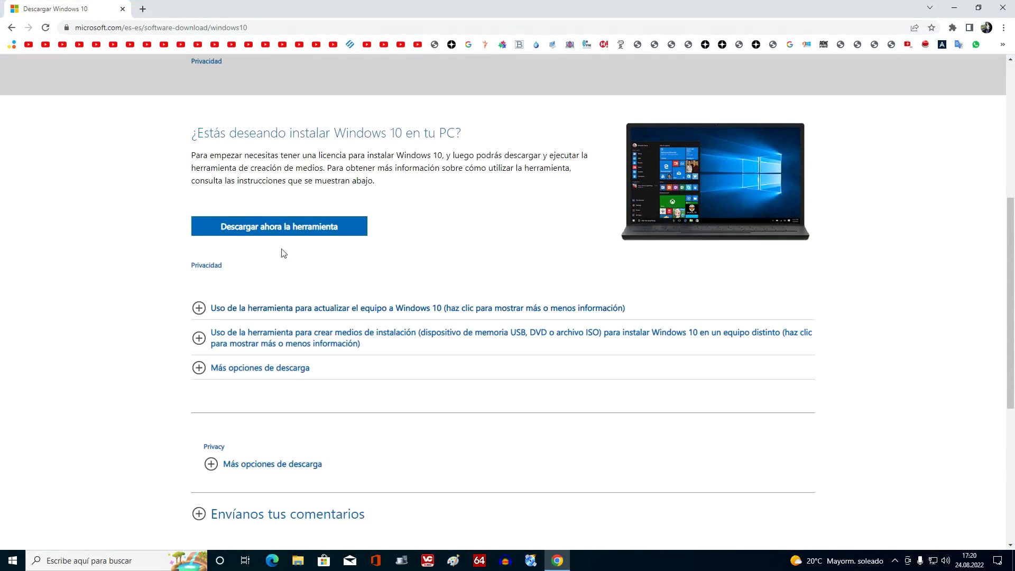
click(357, 233)
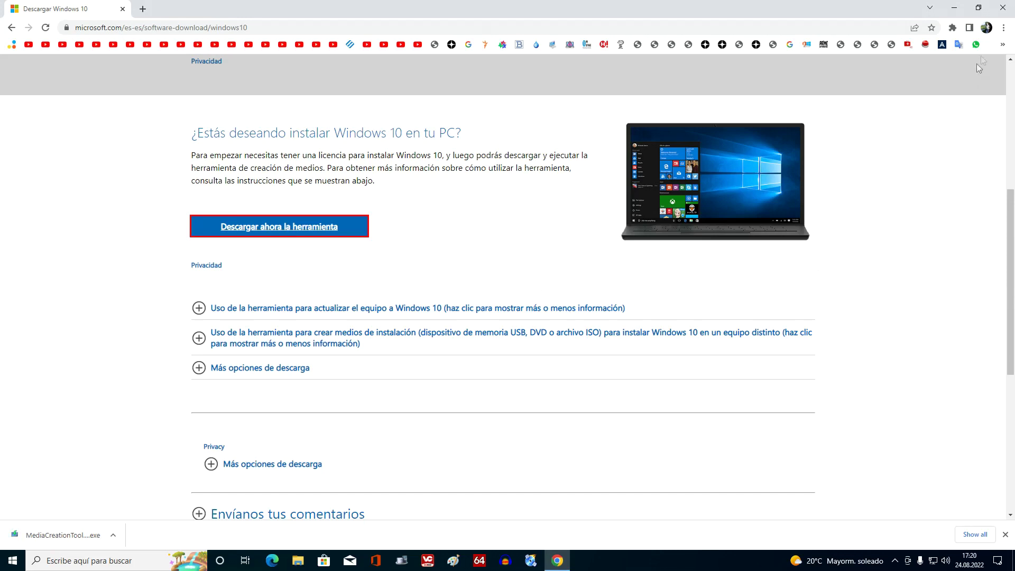
click(1002, 8)
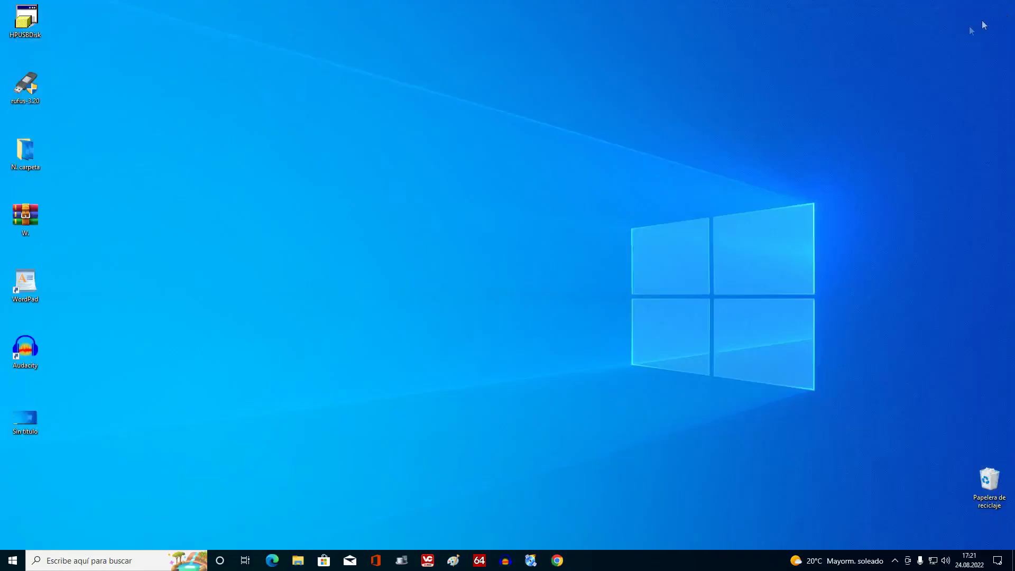
Step: Run MediaCreationTool21H2 from the Descargas folder and close File Explorer
click(298, 559)
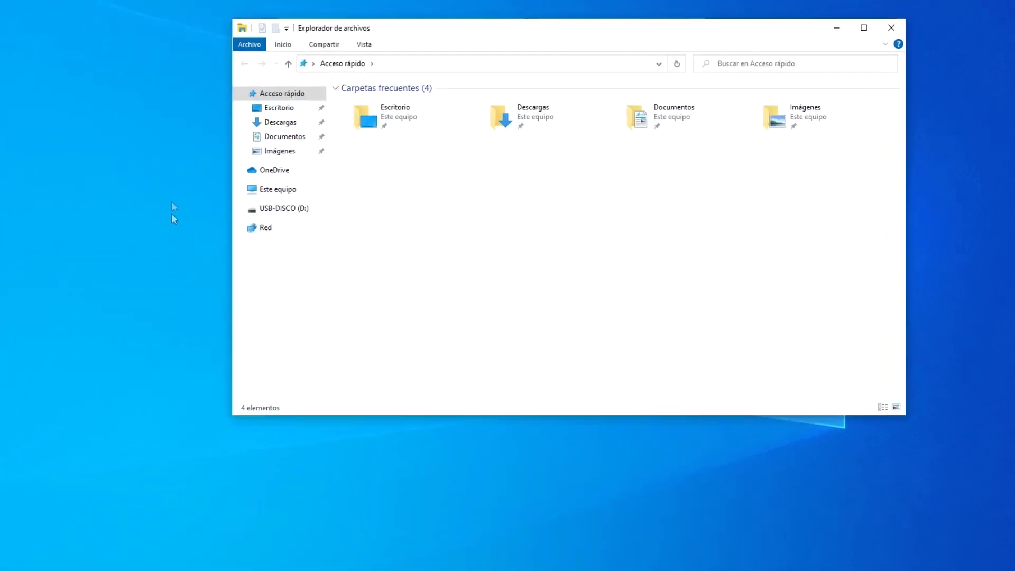
click(254, 134)
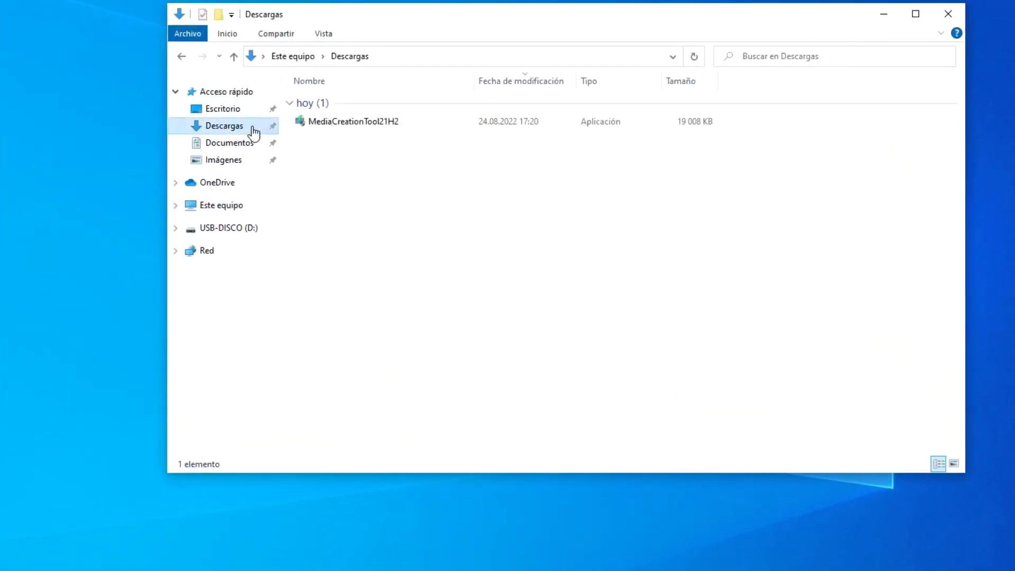
double_click(363, 122)
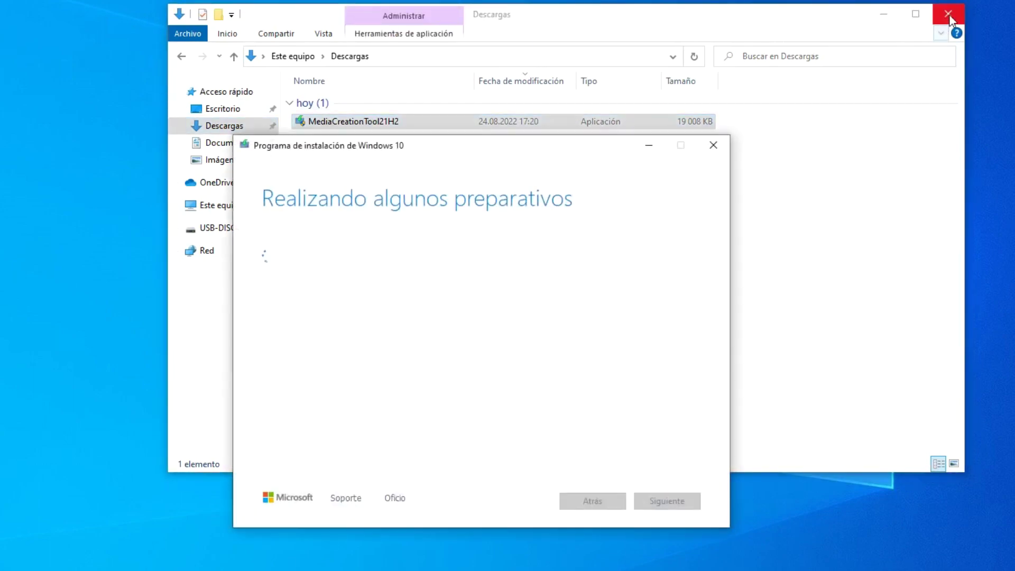
click(948, 14)
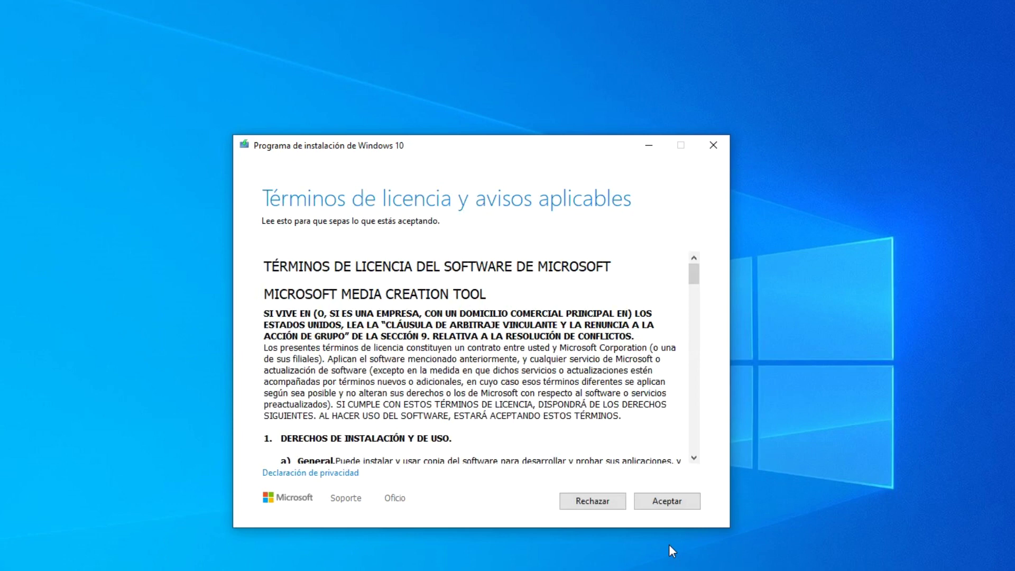
Step: Accept the license terms and choose to create installation media (USB flash drive, DVD or ISO file) for another PC
click(643, 507)
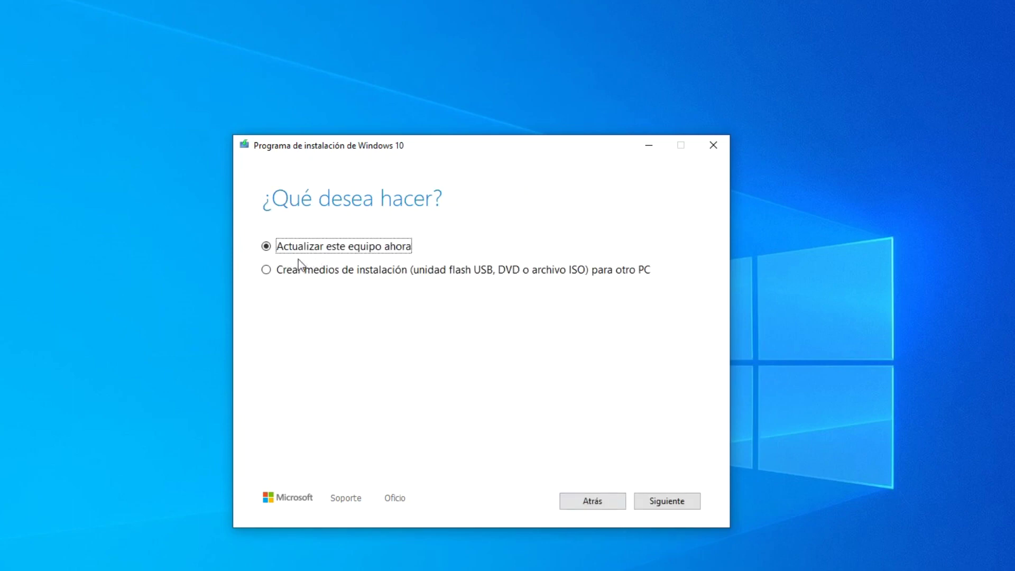
click(267, 270)
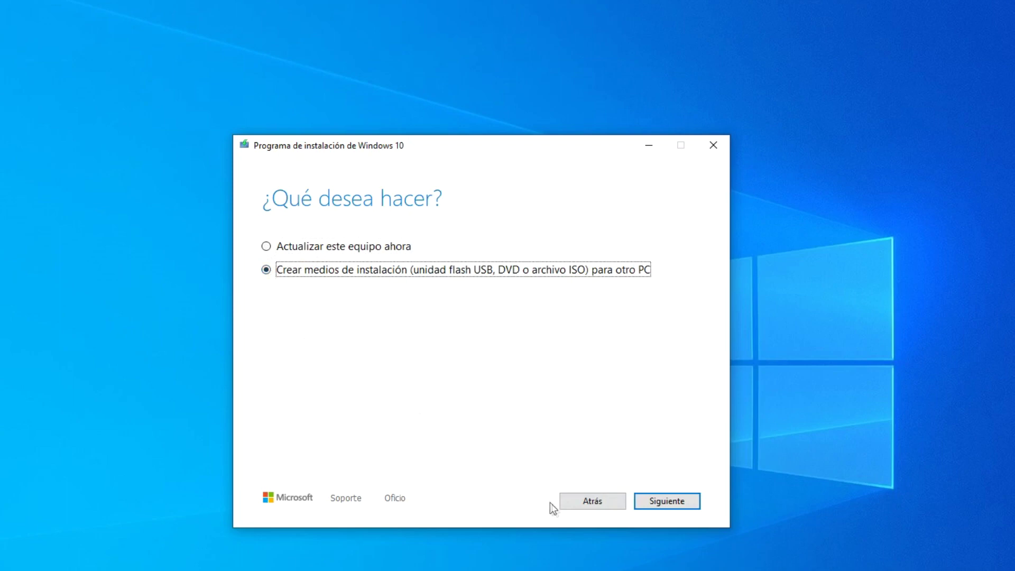
click(646, 507)
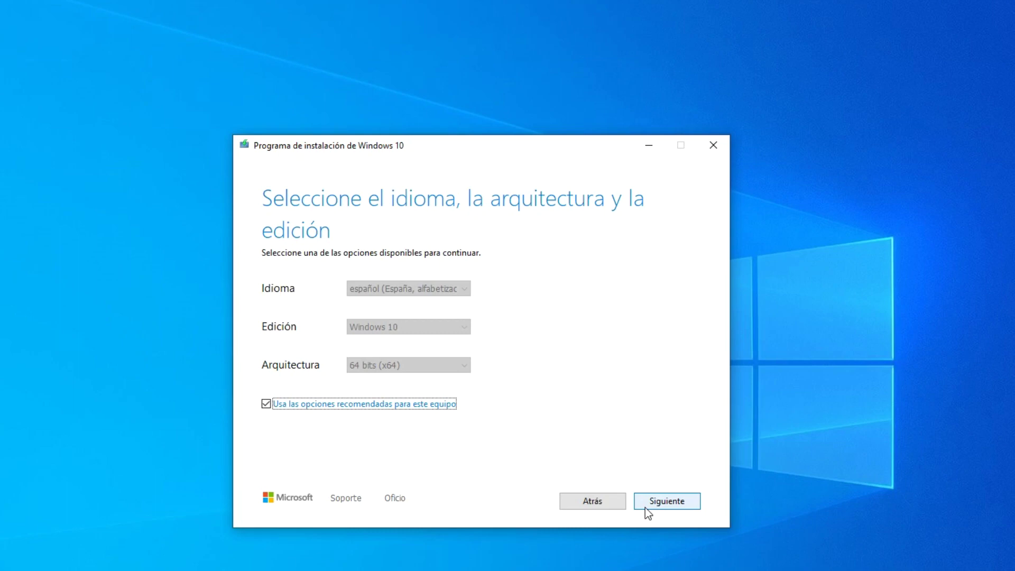
Step: Turn off the recommended options, keep español (España) and Windows 10, and set the architecture to Ambos
click(267, 405)
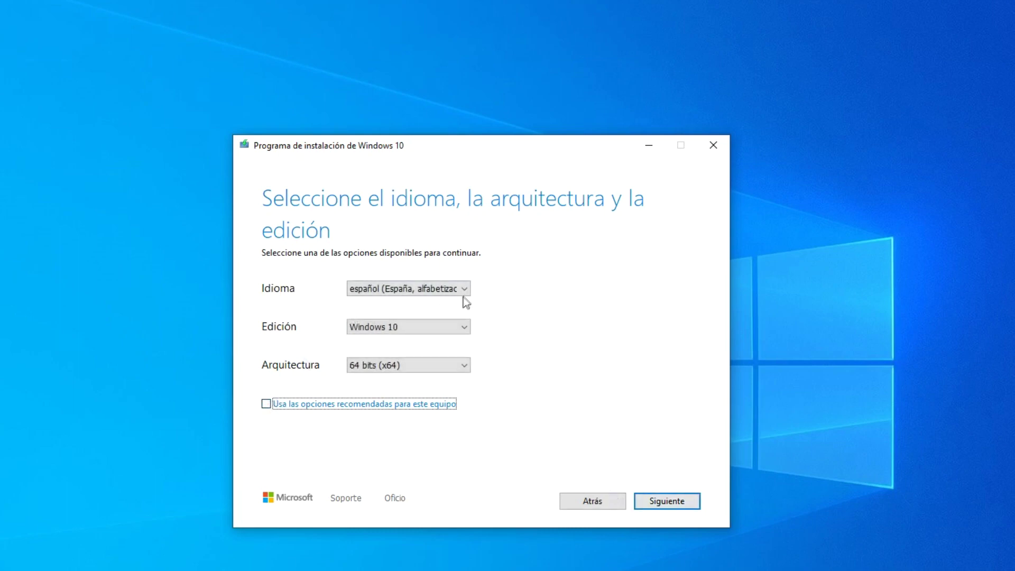
click(465, 292)
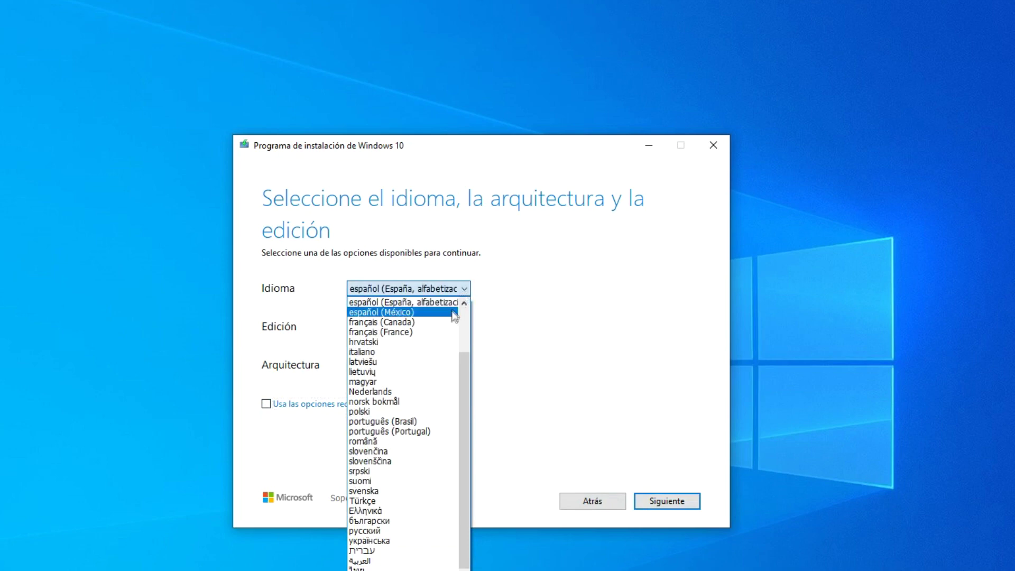
click(491, 475)
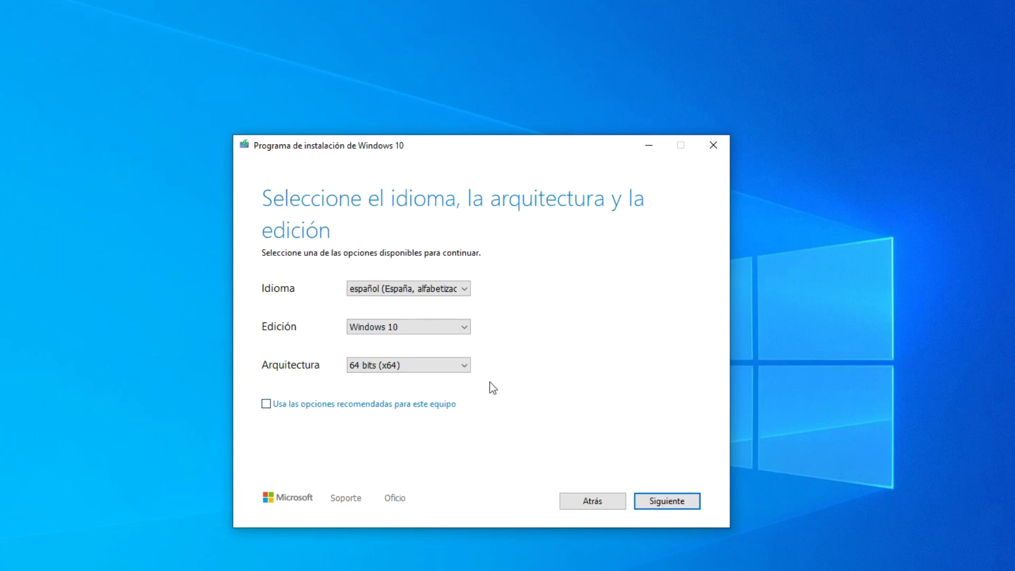
click(466, 365)
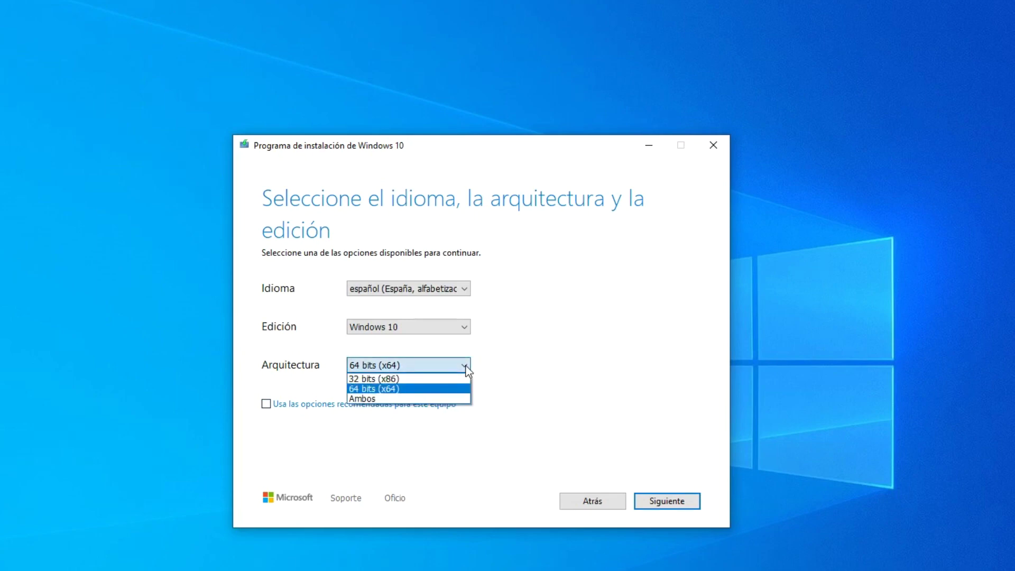
click(447, 399)
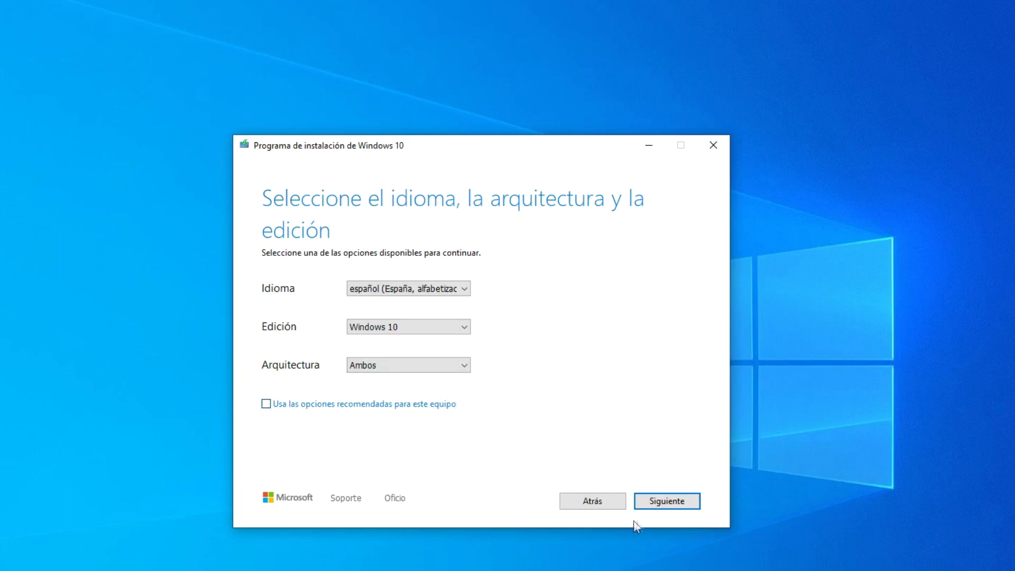
click(643, 505)
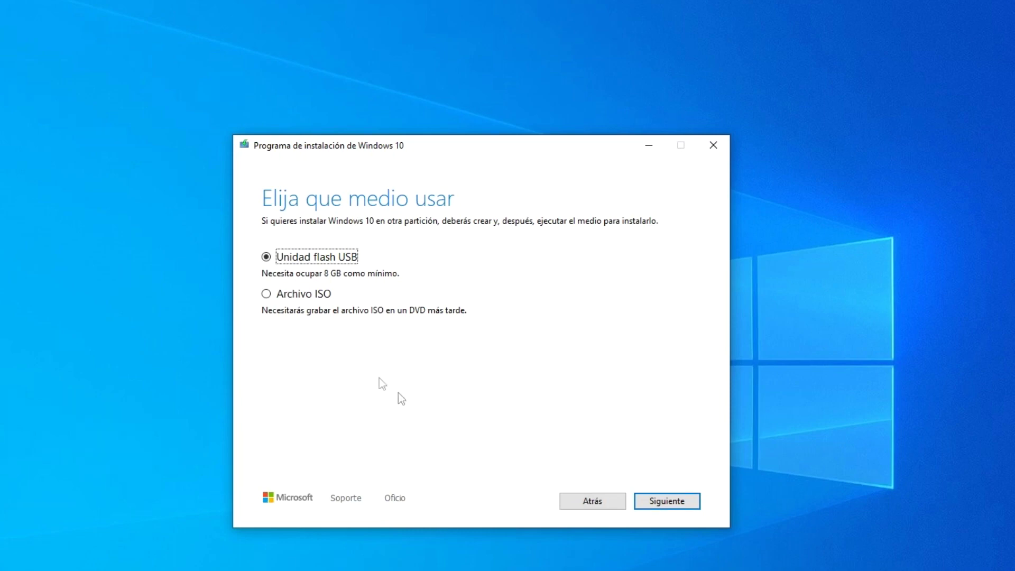
Step: Create the installation media on the USB flash drive D: (USB-DISCO) and finish the wizard
click(644, 507)
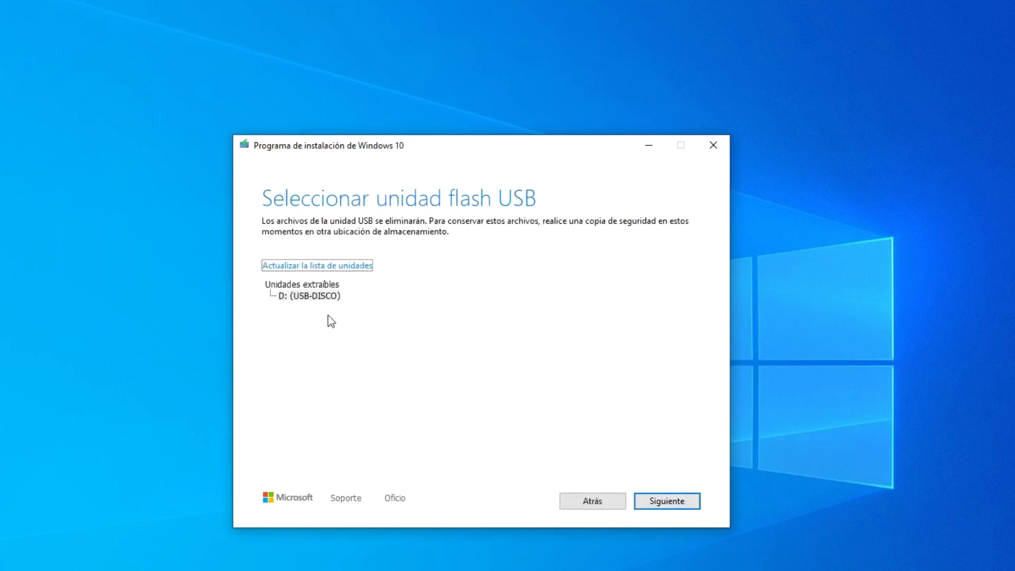
click(643, 504)
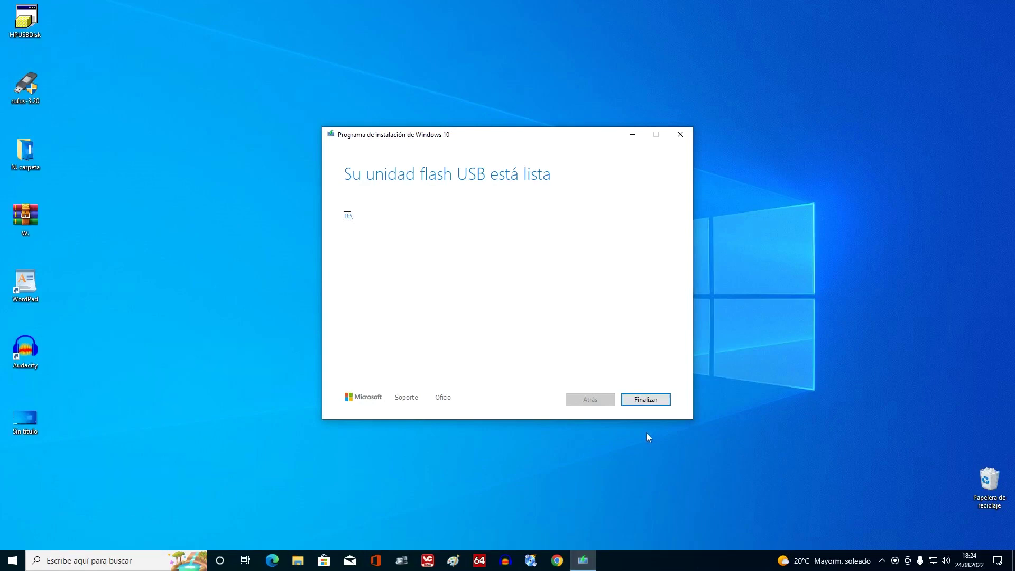
click(629, 405)
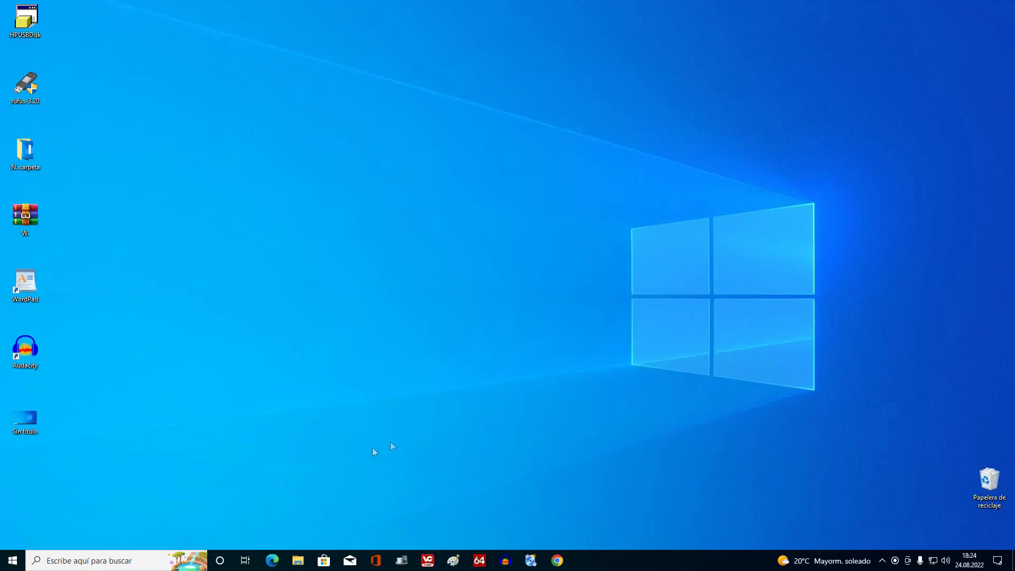
Step: Examine the installation files on the ESD-USB (D:) drive in File Explorer, then close the window
click(298, 561)
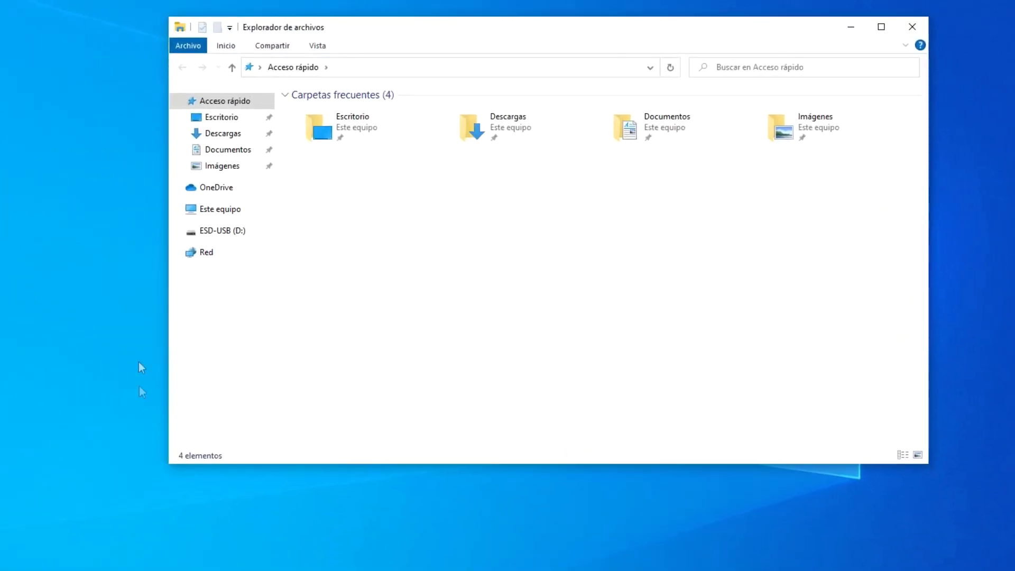
click(261, 212)
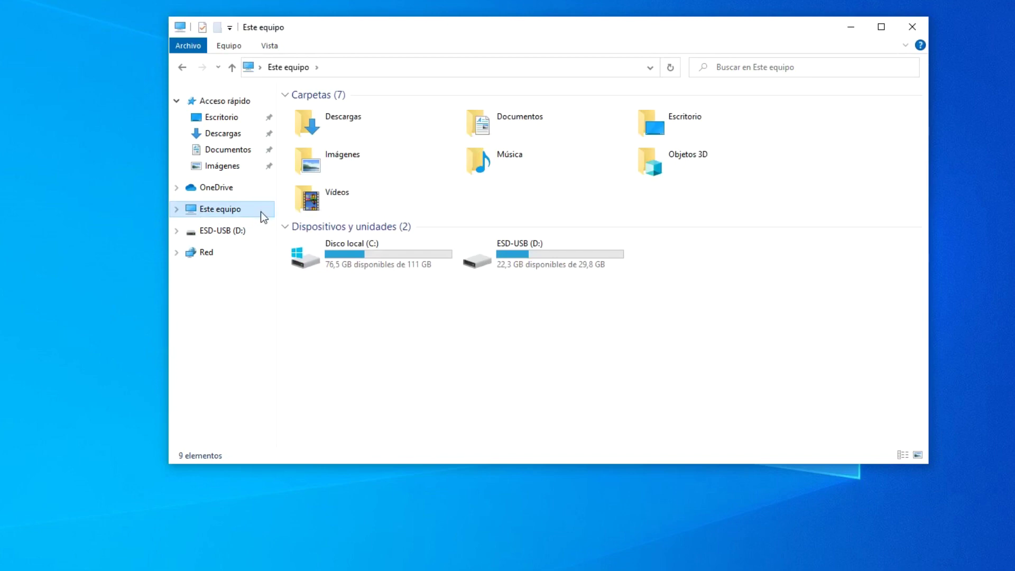
double_click(561, 258)
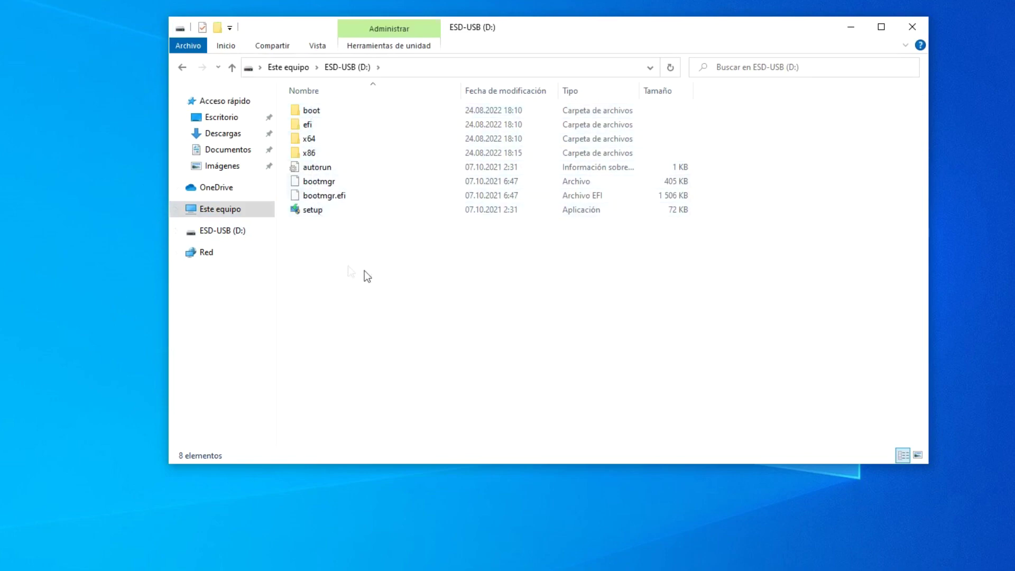
click(912, 27)
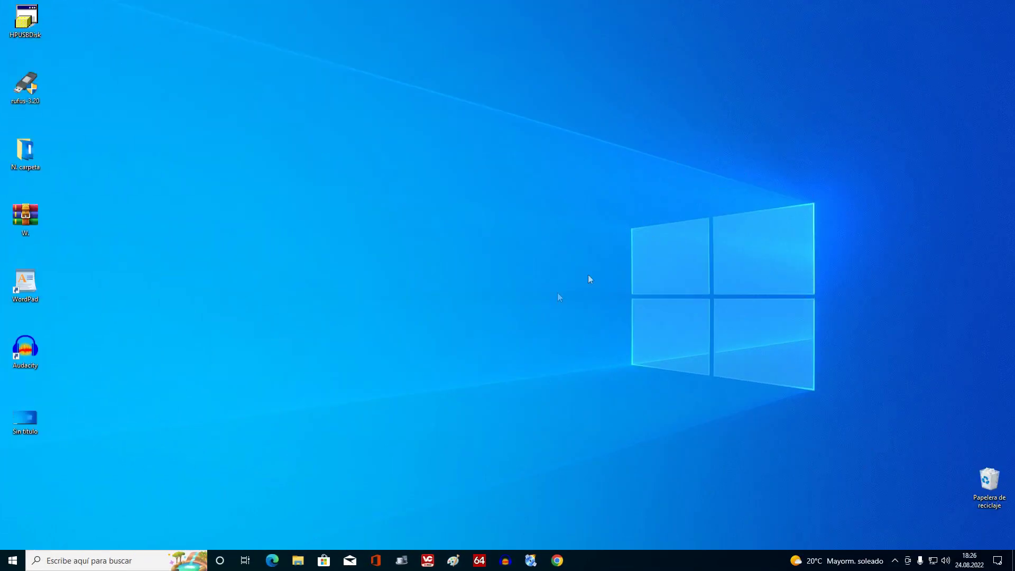
Step: Restart the computer and boot it from the non-UEFI KingstonDataTraveler 3.0PMAP device
right_click(13, 560)
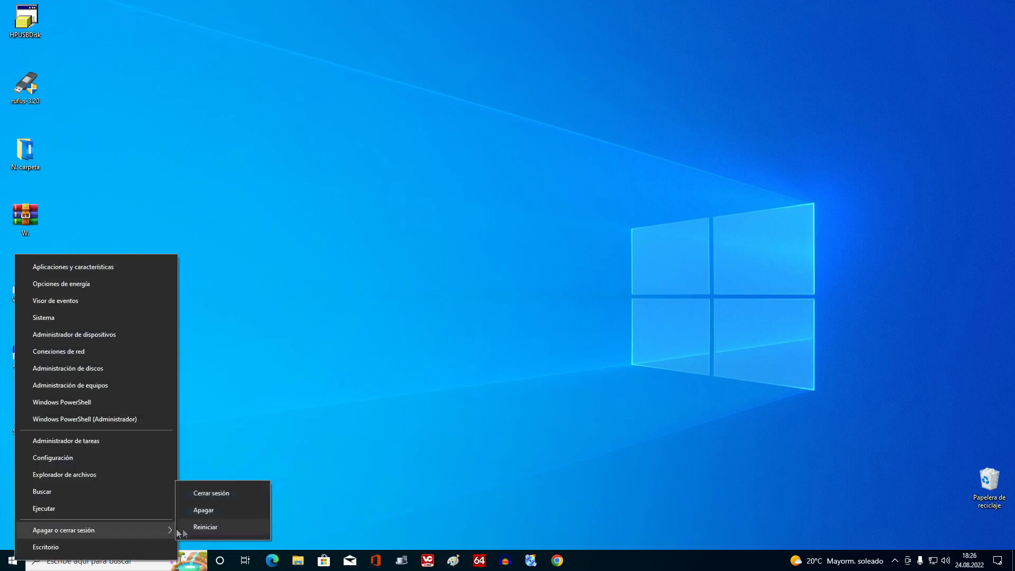
click(254, 529)
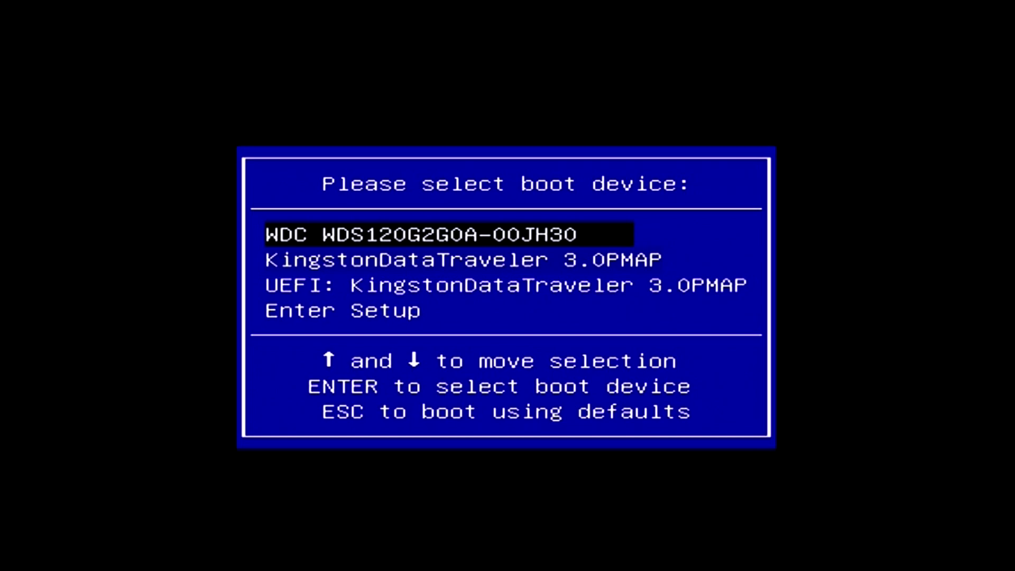
key(Down)
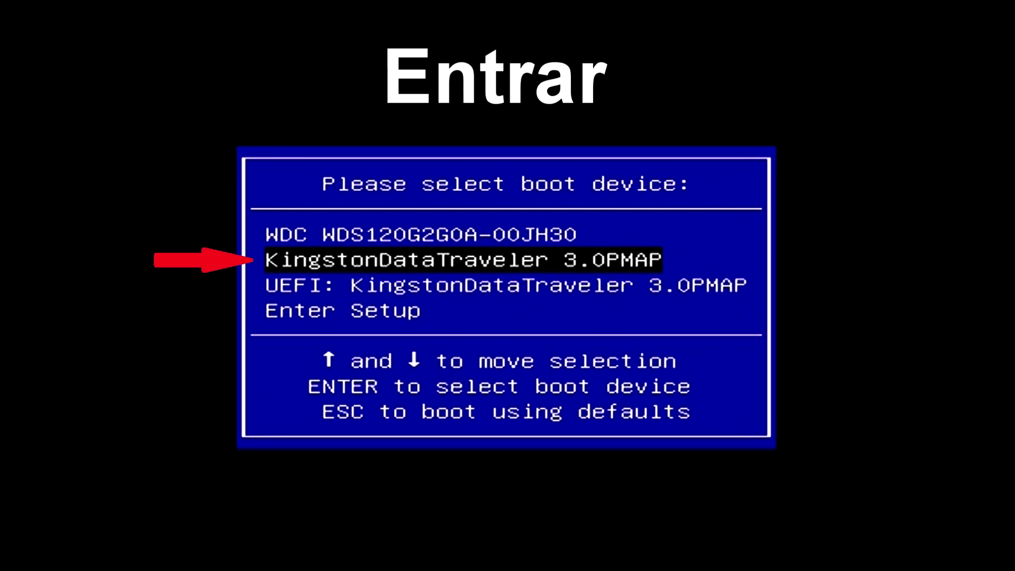
key(Return)
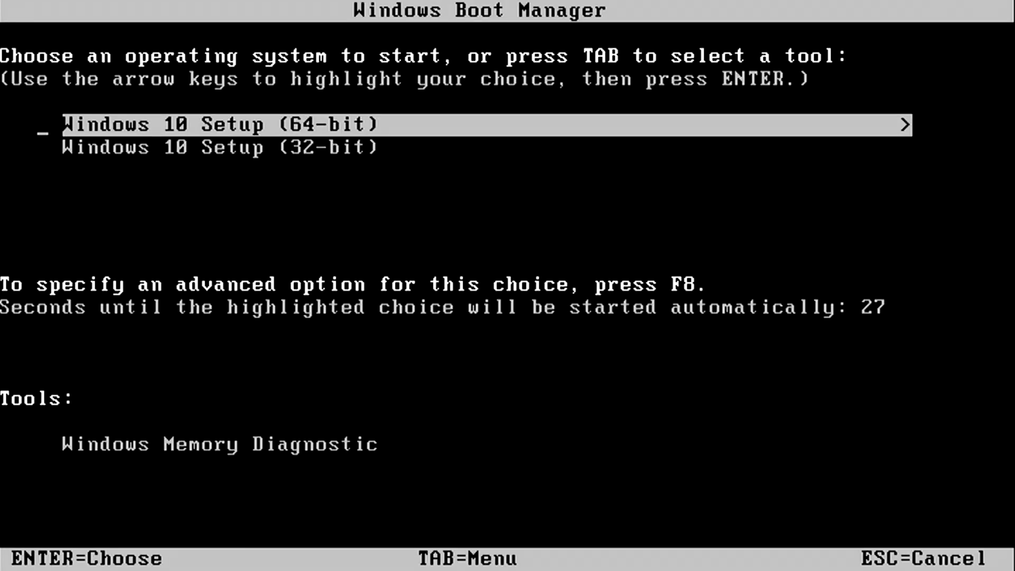
Step: Start Windows 10 Setup (64-bit) from the Windows Boot Manager
key(Down)
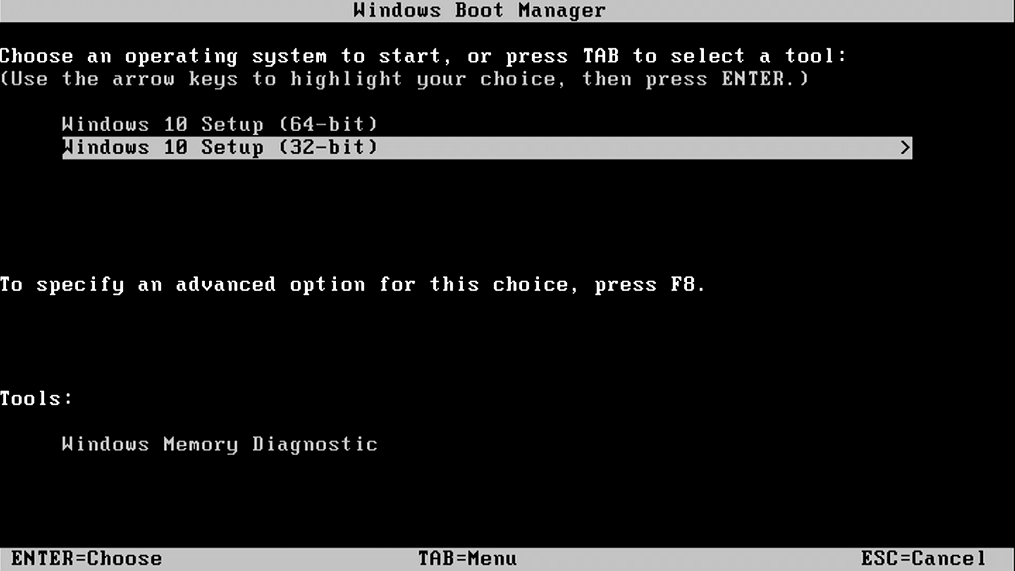
key(Up)
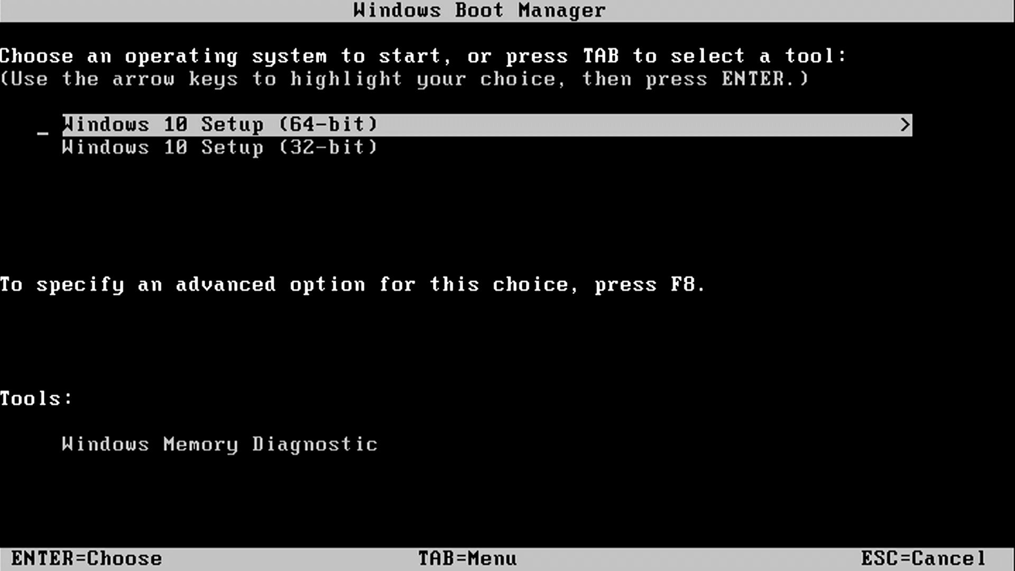
key(Return)
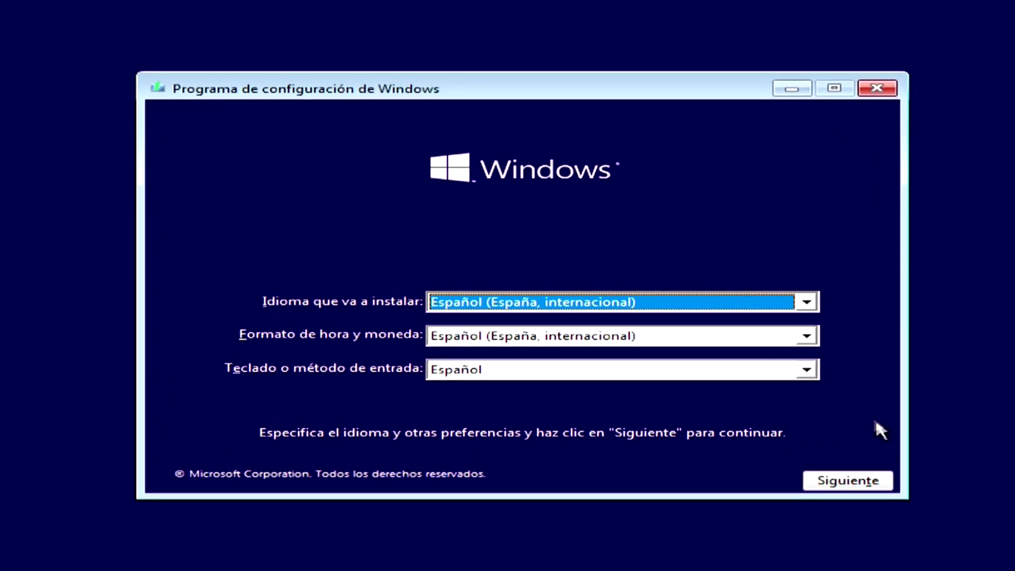
Step: Accept Español (España, internacional) with the Español keyboard and start the Windows installation
click(886, 482)
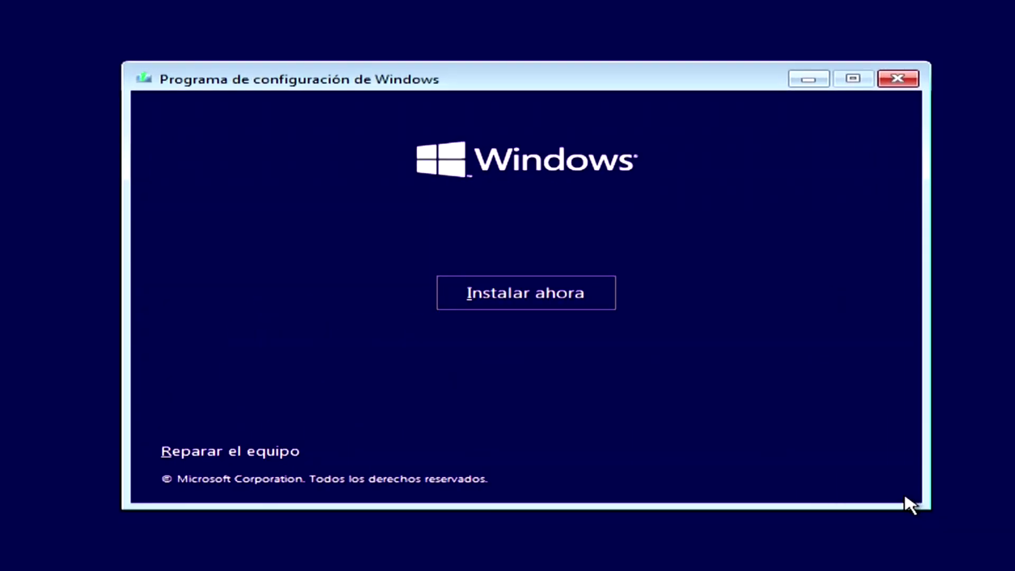
click(602, 300)
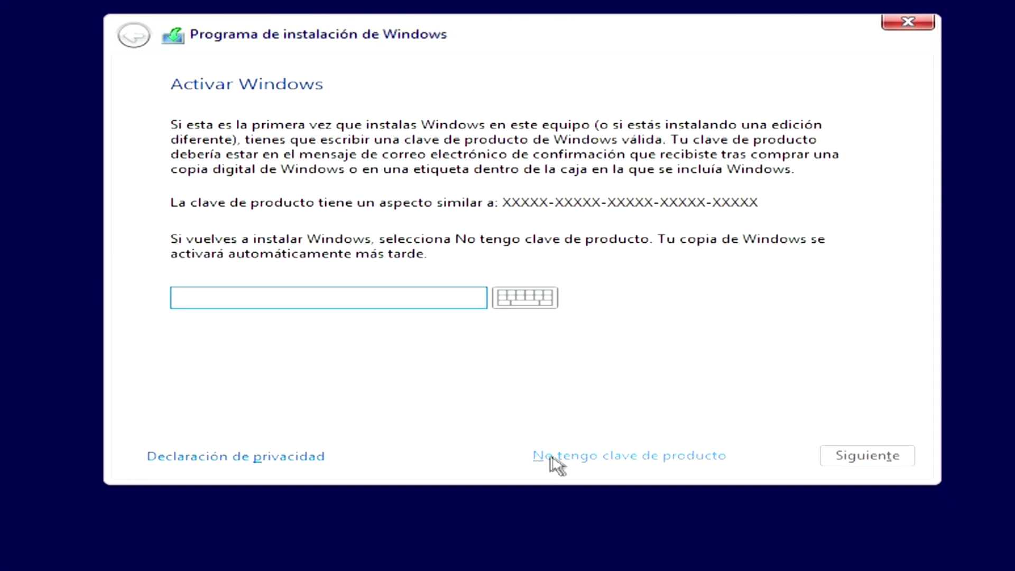
Step: Skip the product key entry and choose Windows 10 Pro x64 as the operating system to install
click(567, 457)
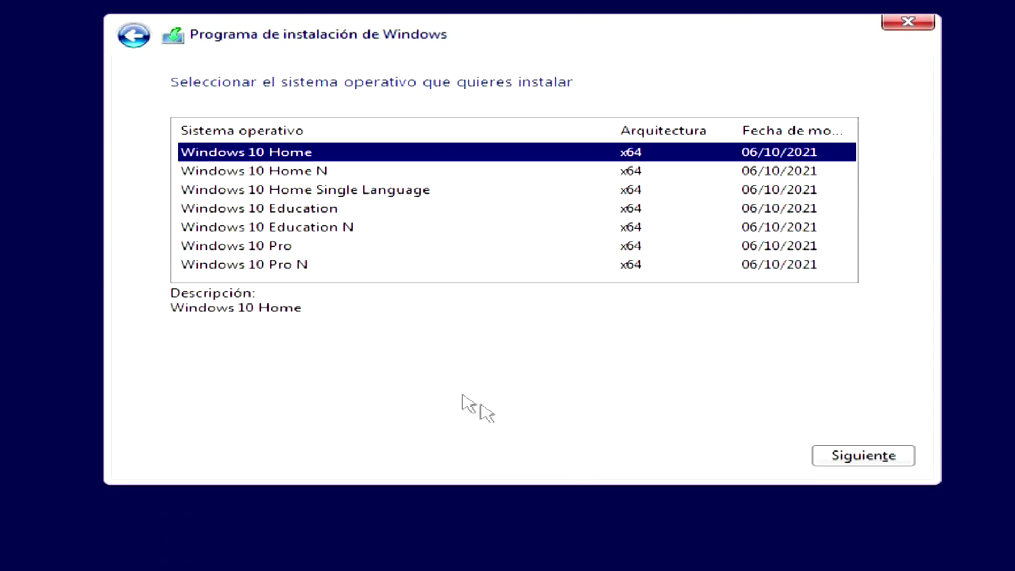
click(282, 249)
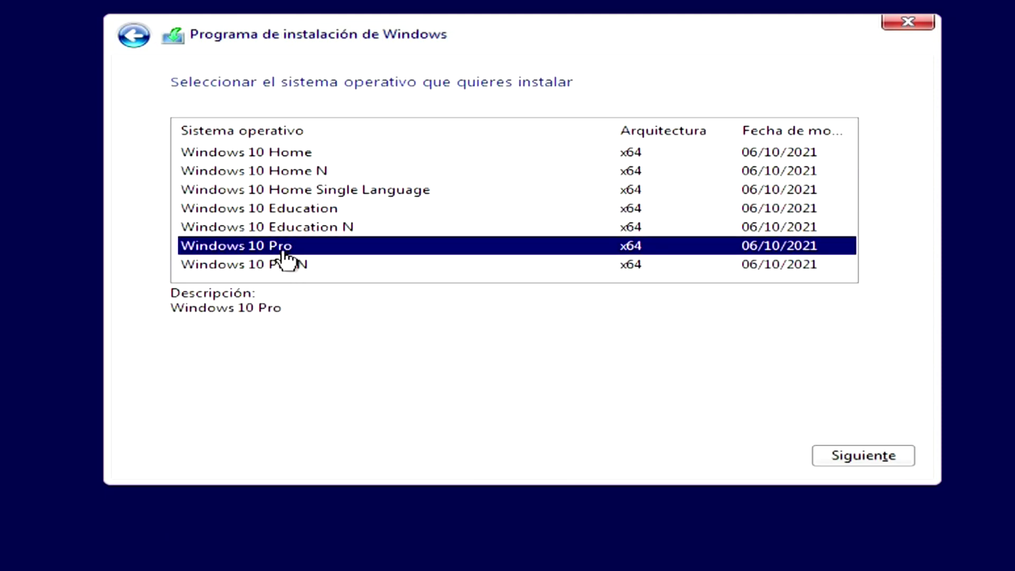
click(821, 461)
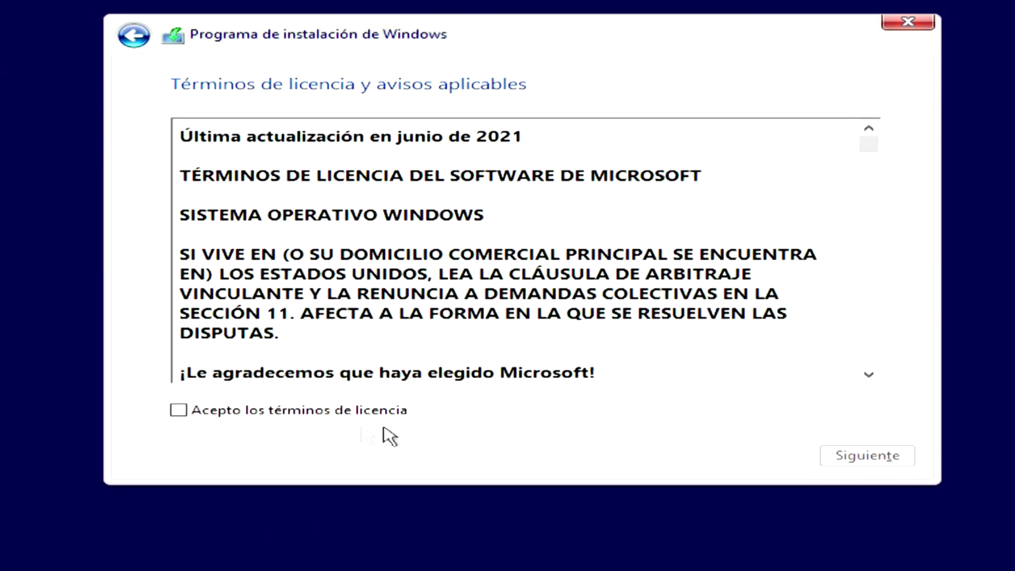
Step: Accept the licence terms and choose the custom installation type (Personalizada: instalar solo Windows)
click(178, 410)
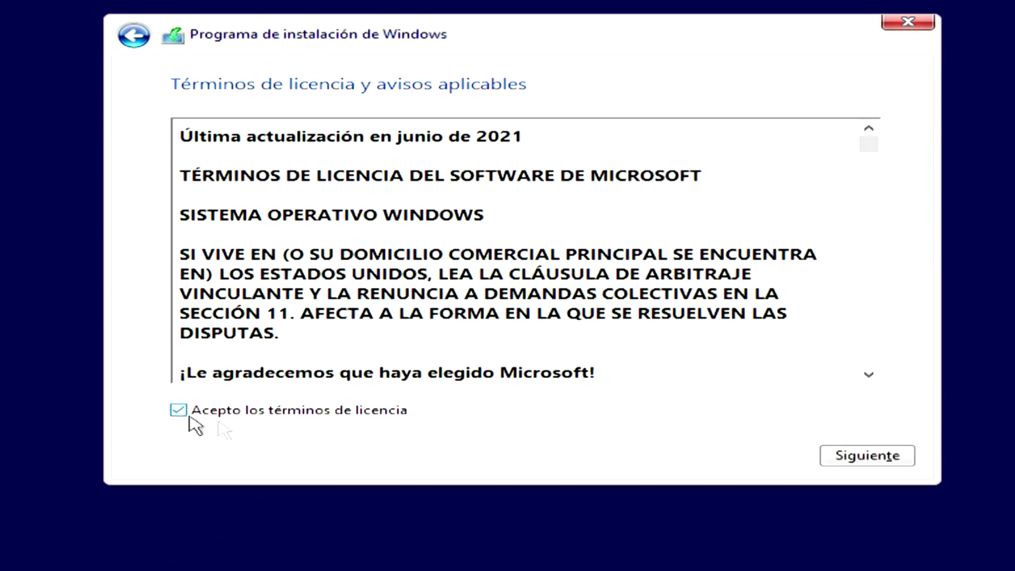
click(828, 461)
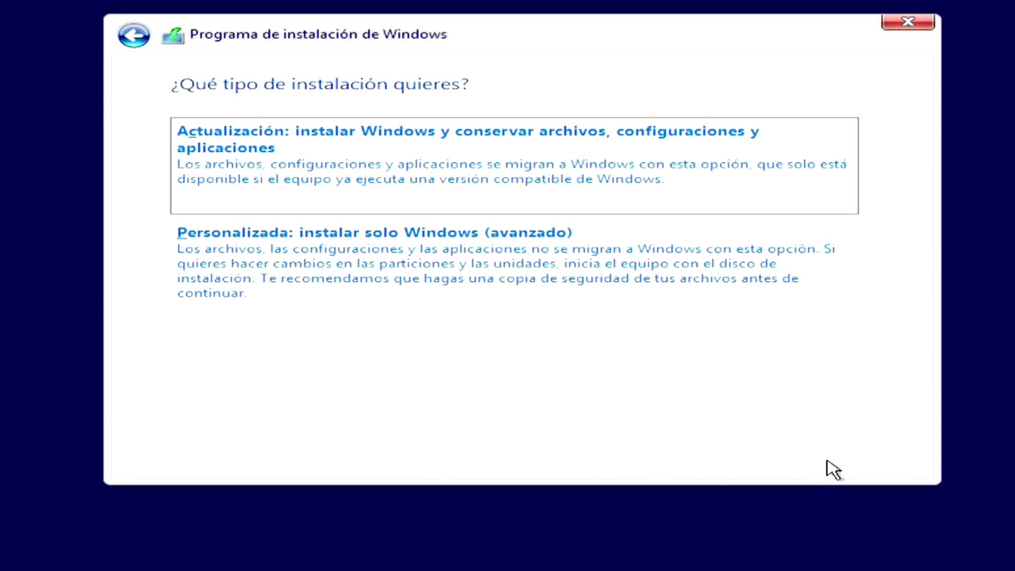
click(489, 283)
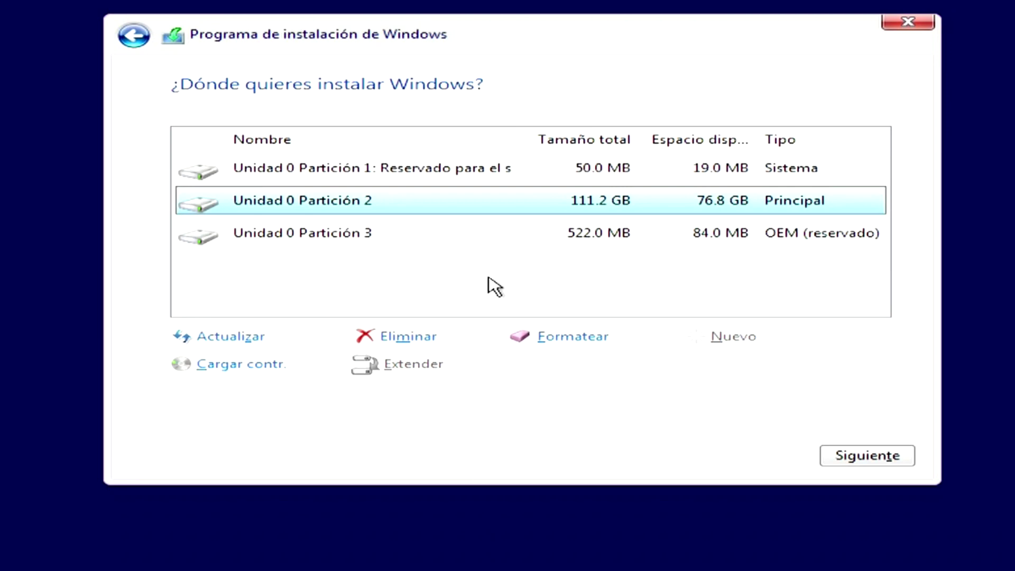
Step: Delete all three partitions on Unidad 0 and start installing Windows on its unallocated space
click(382, 171)
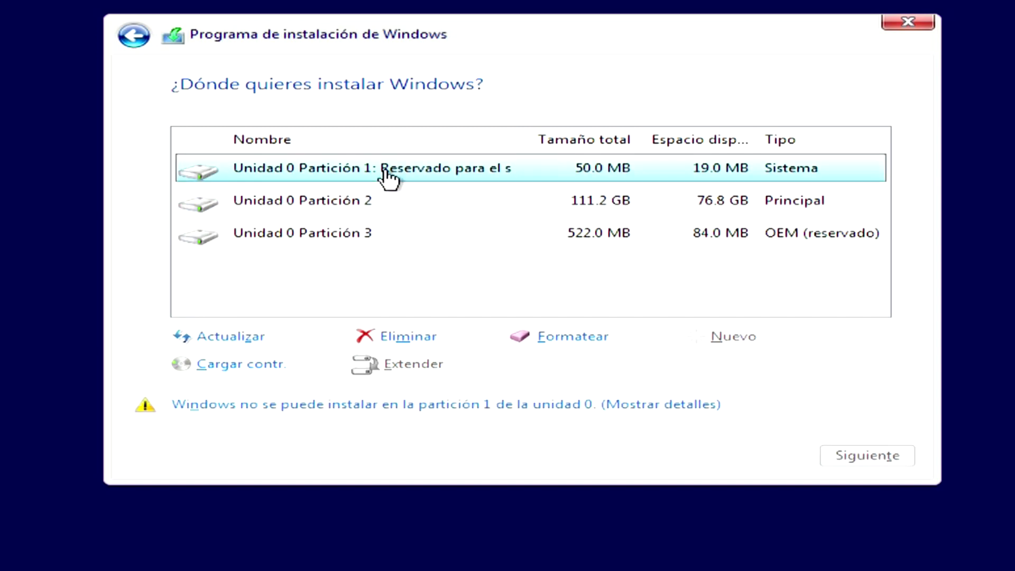
click(420, 341)
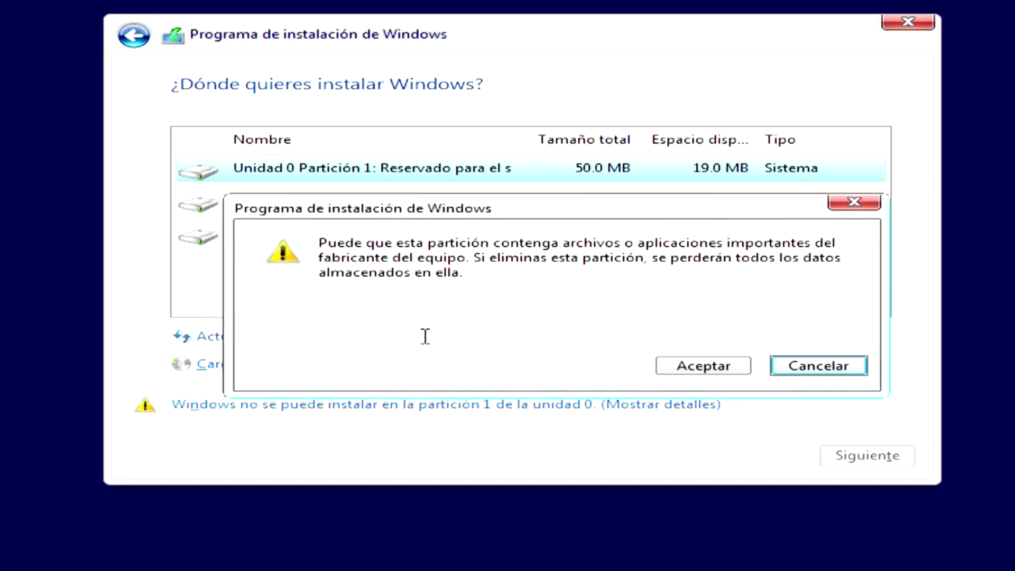
click(726, 368)
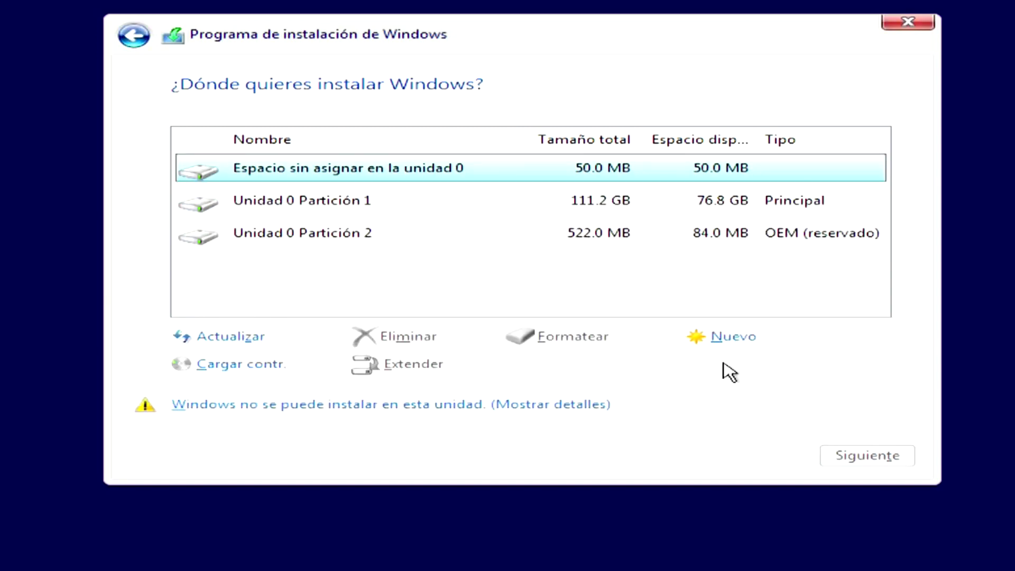
click(353, 204)
click(435, 339)
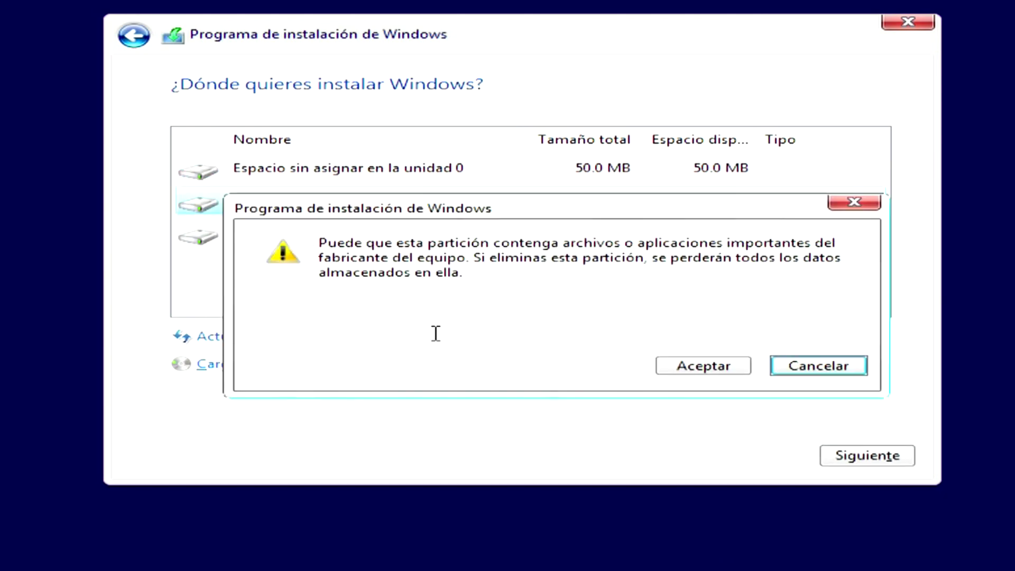
click(700, 367)
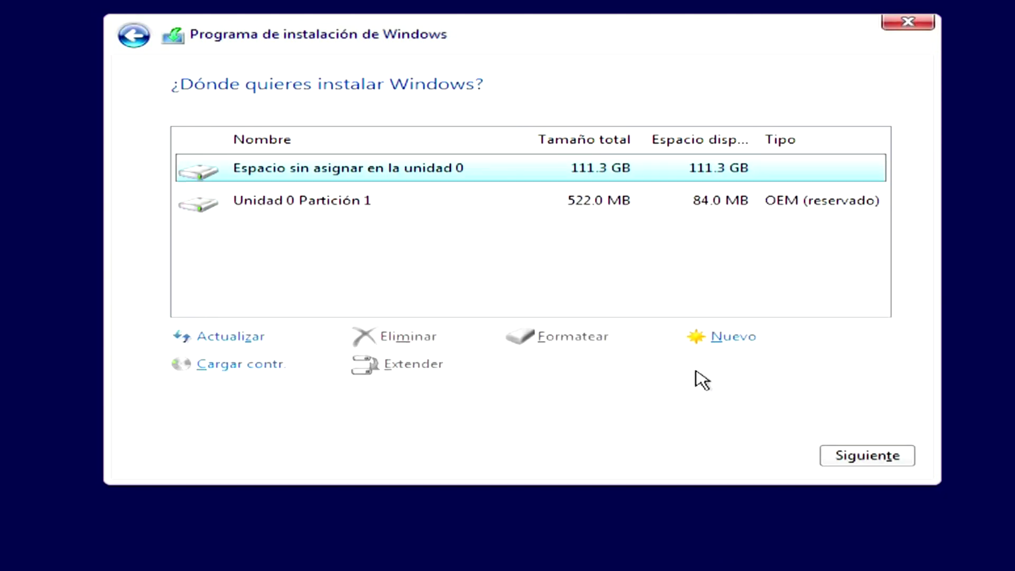
click(327, 208)
click(414, 336)
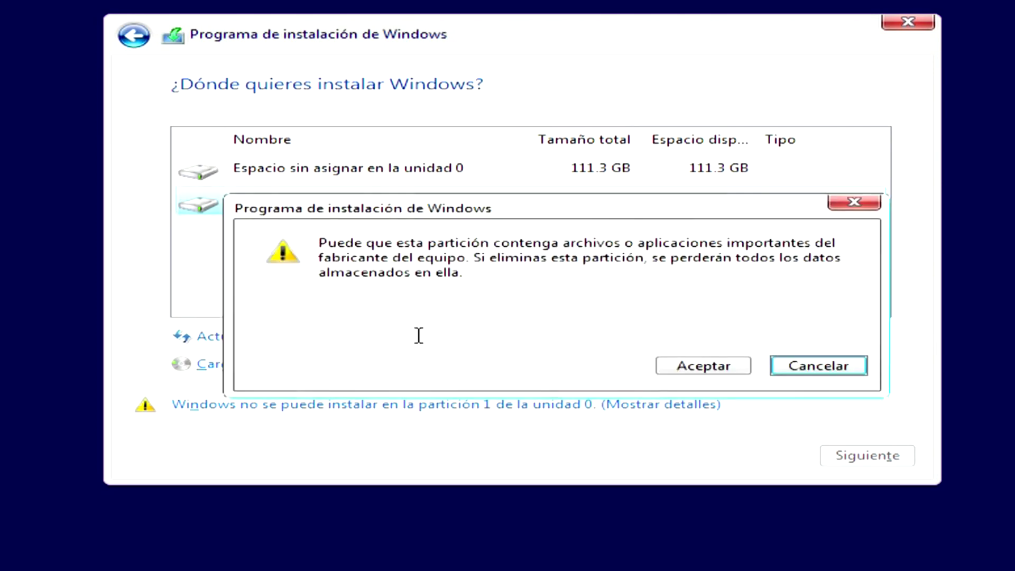
click(669, 367)
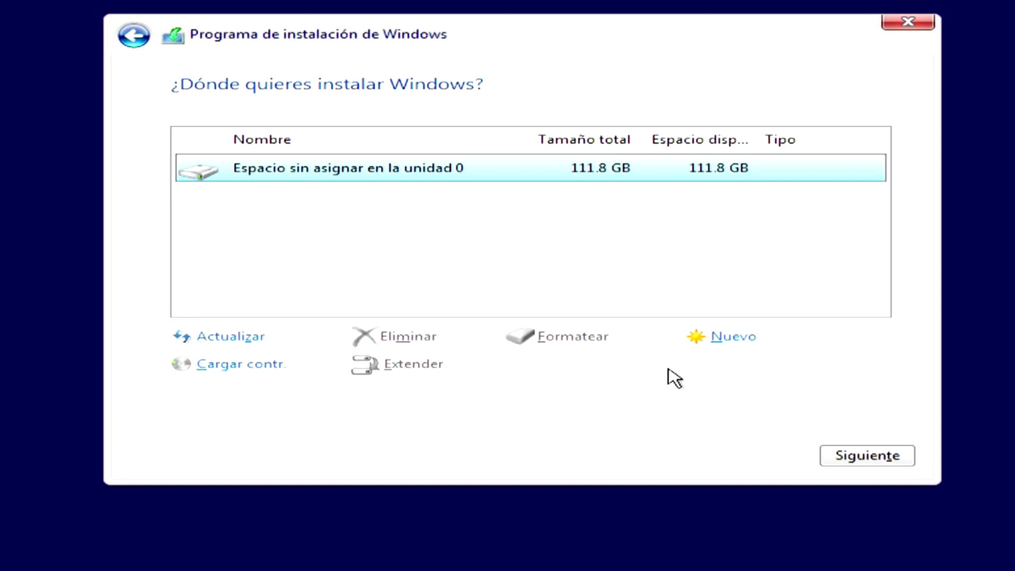
click(834, 470)
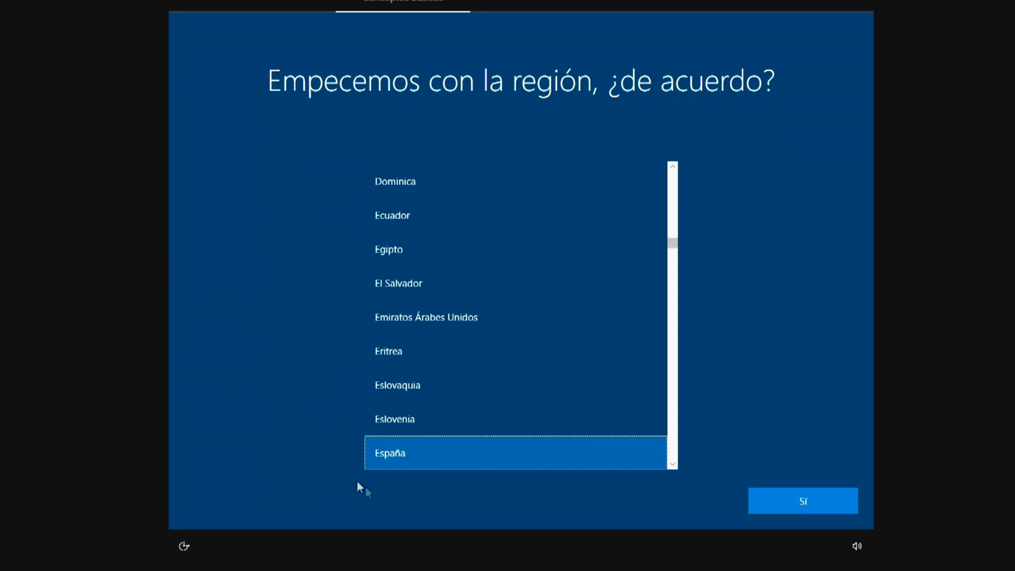
Step: Confirm España as the region and Español as the keyboard layout, skipping a second layout
click(771, 507)
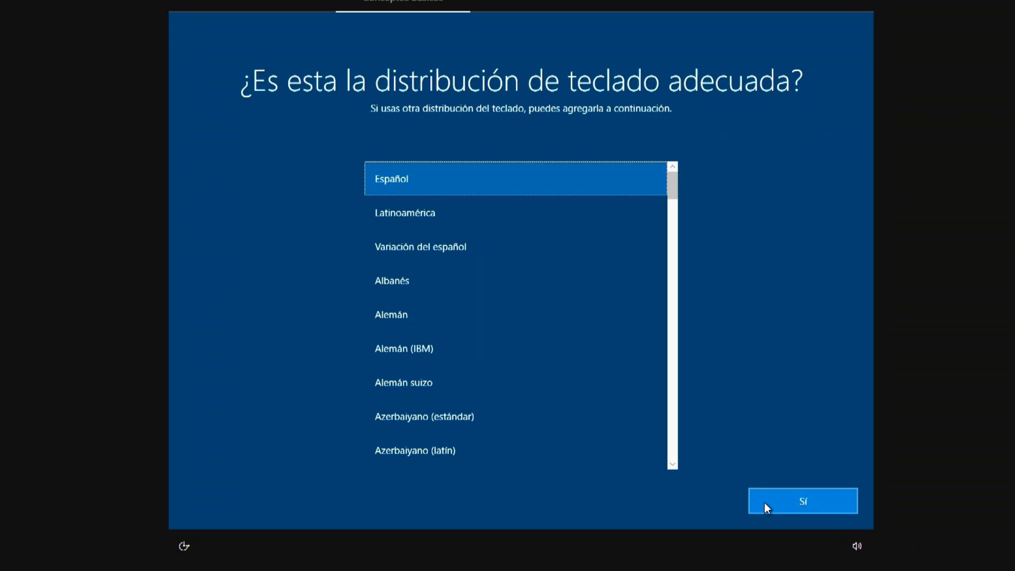
click(765, 503)
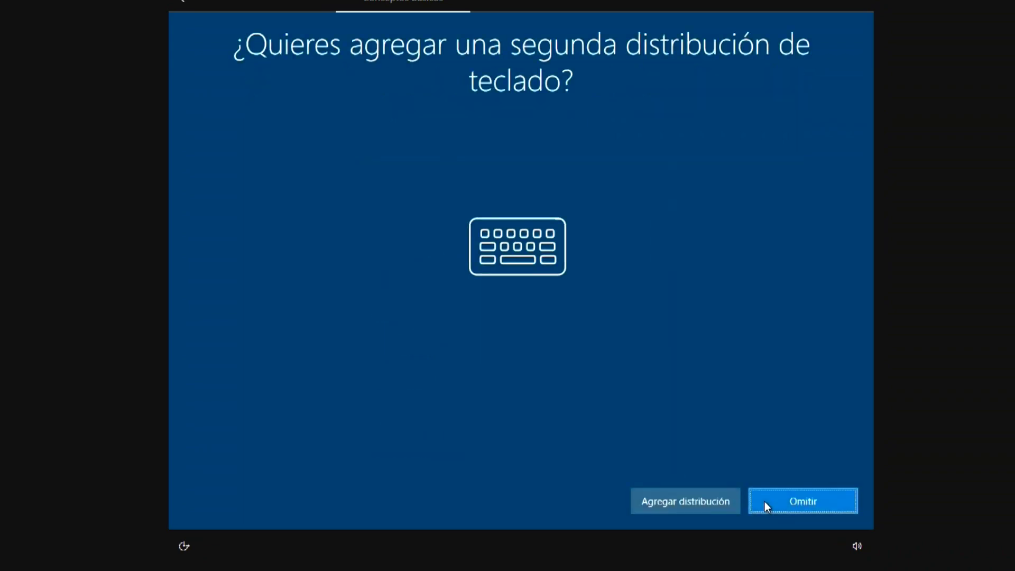
click(765, 503)
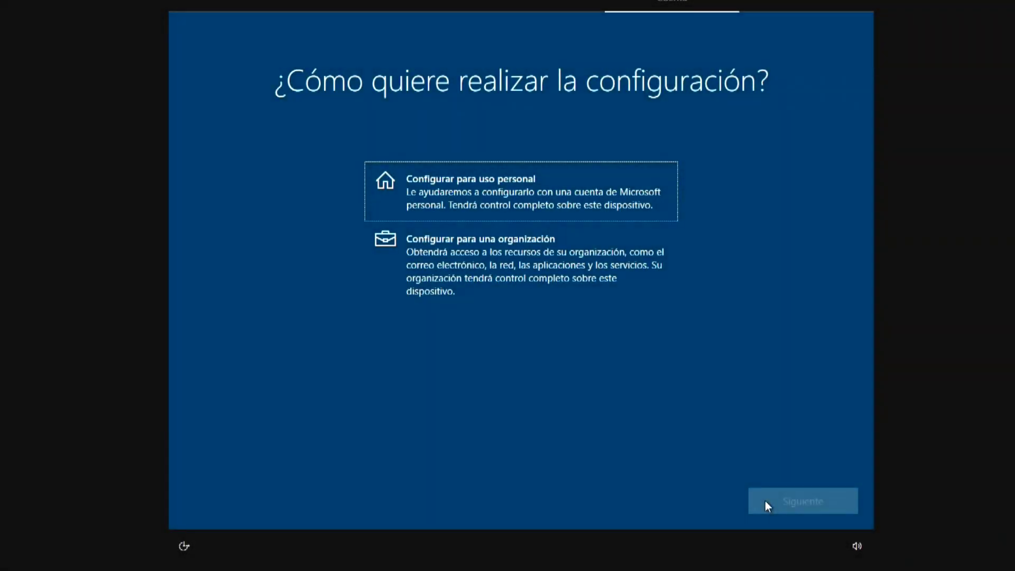
Step: Set the computer up for personal use and choose an offline account instead of a Microsoft account
click(663, 215)
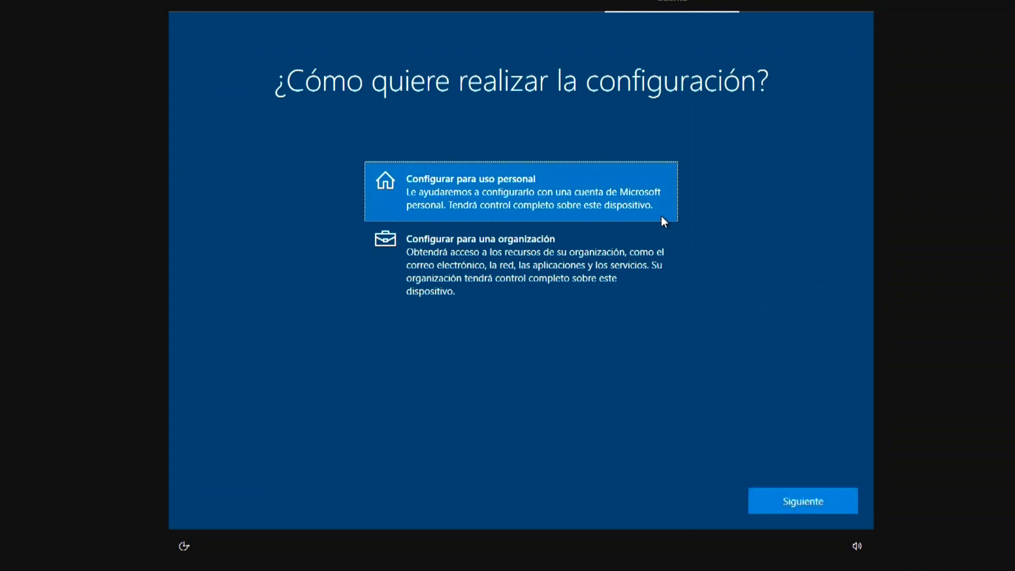
click(759, 503)
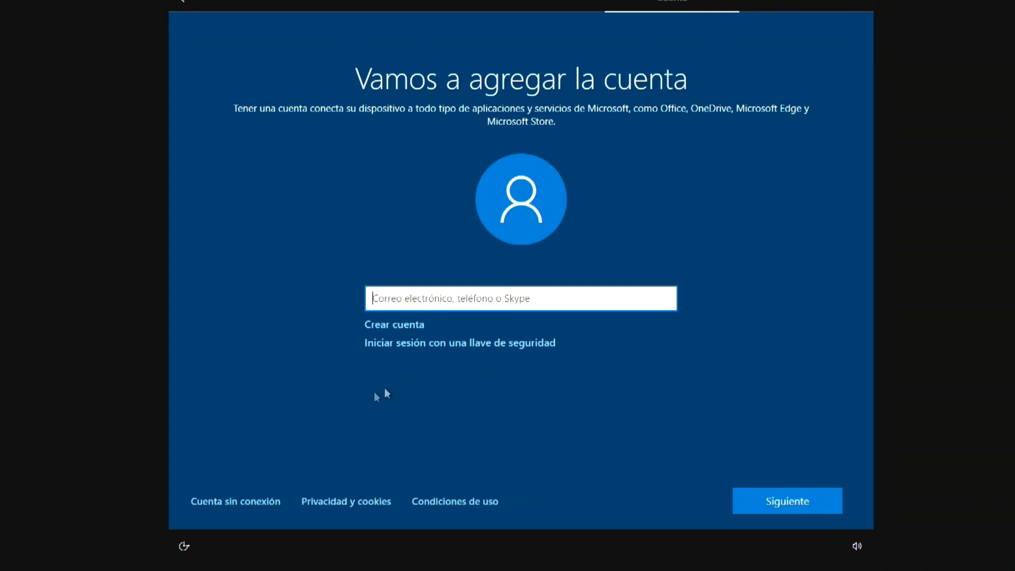
click(261, 500)
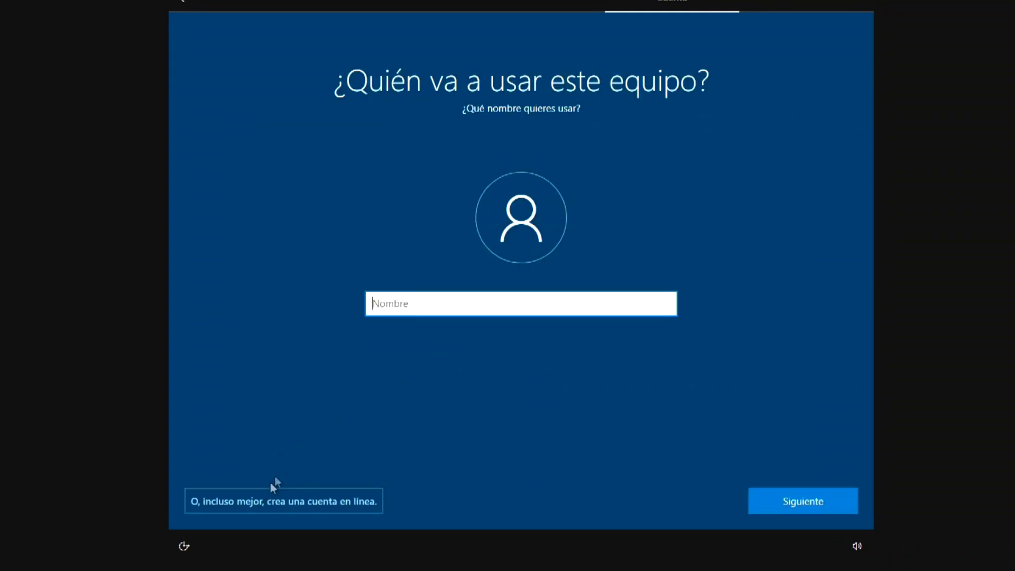
Step: Enter the local account's user name and continue with the password left blank
text(Bond)
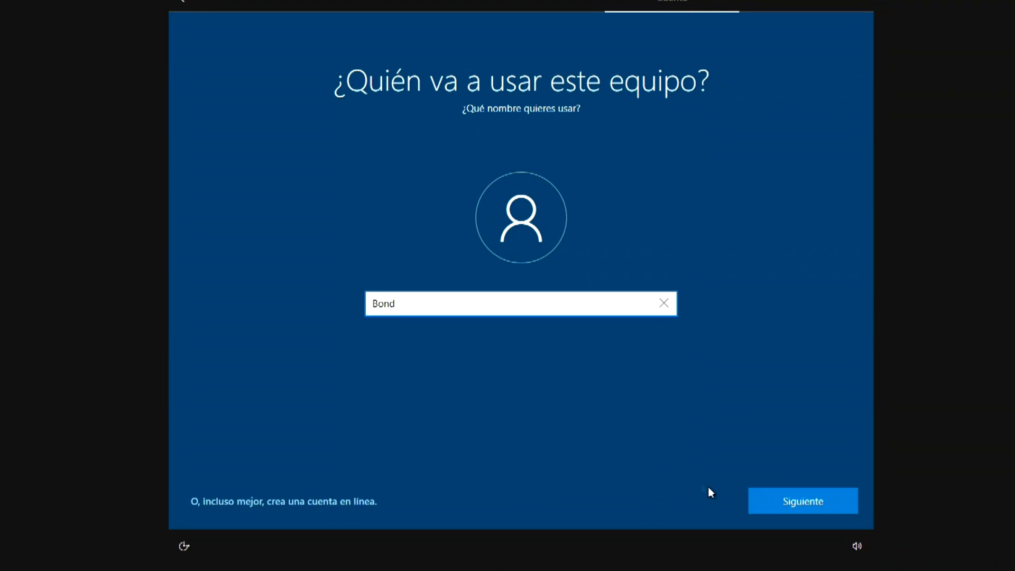
click(757, 502)
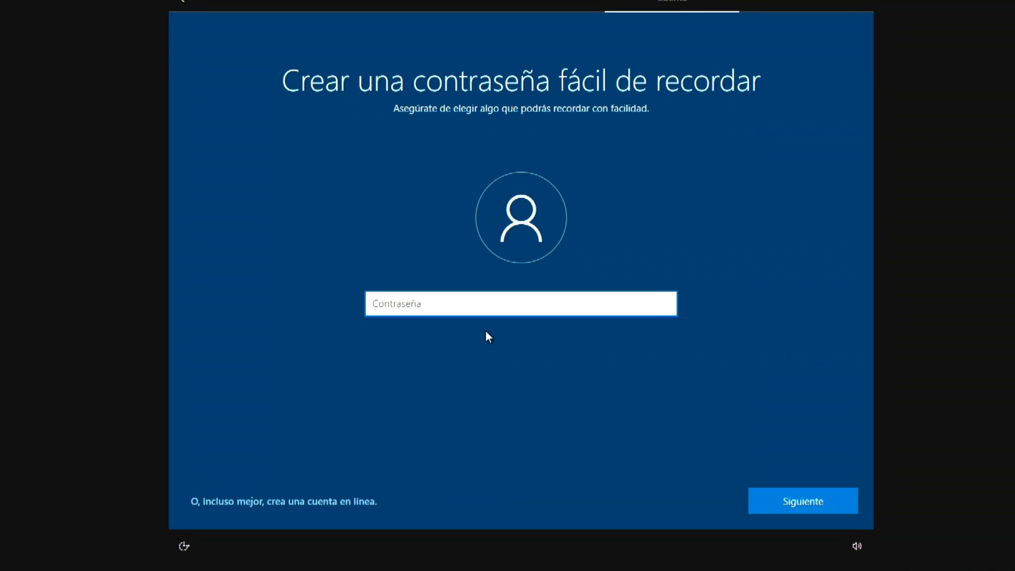
click(758, 506)
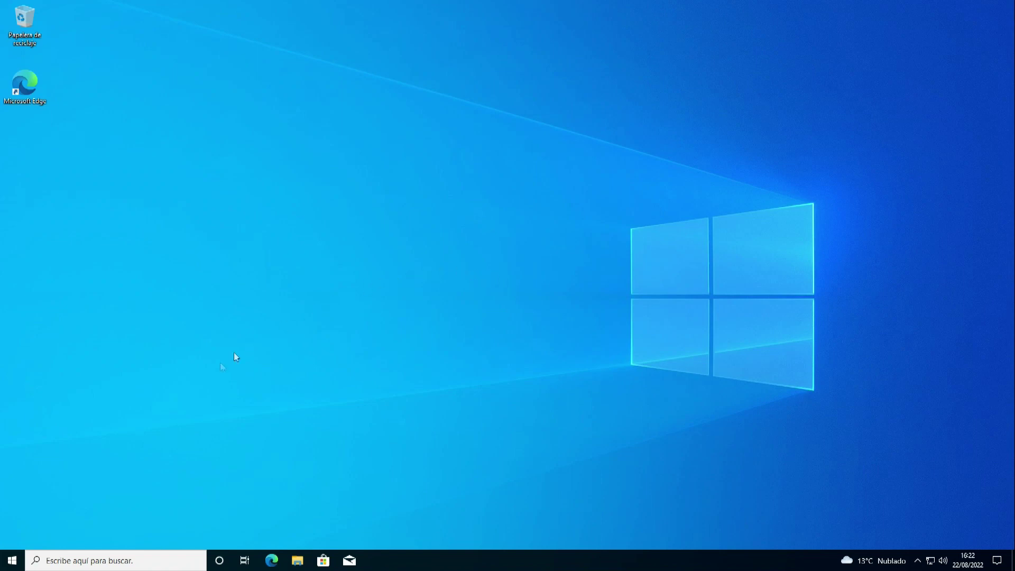
Step: Examine the device and Windows specifications on the Acerca de page of the system settings
click(12, 561)
mouse_move(21, 514)
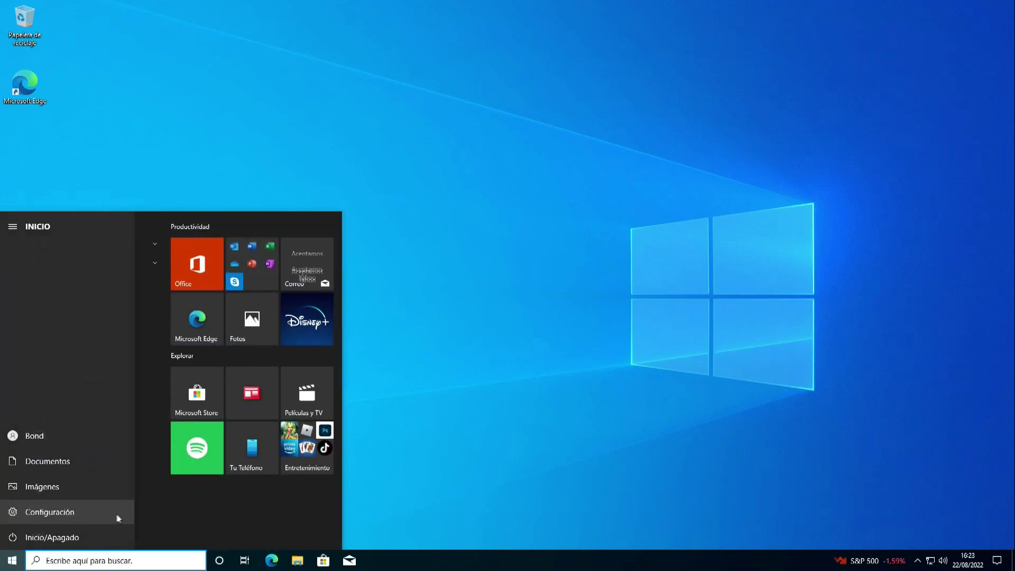
click(117, 514)
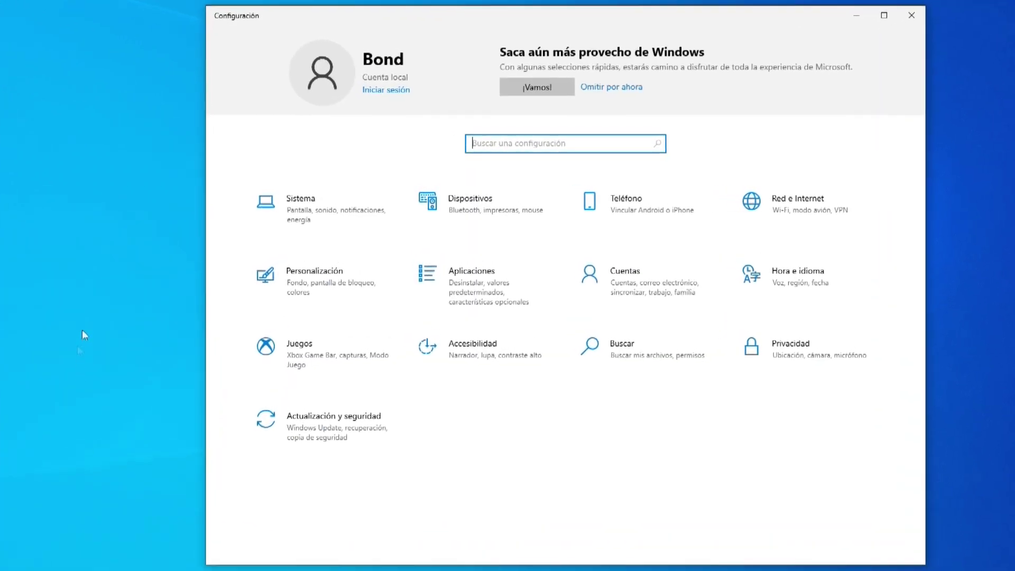
click(369, 227)
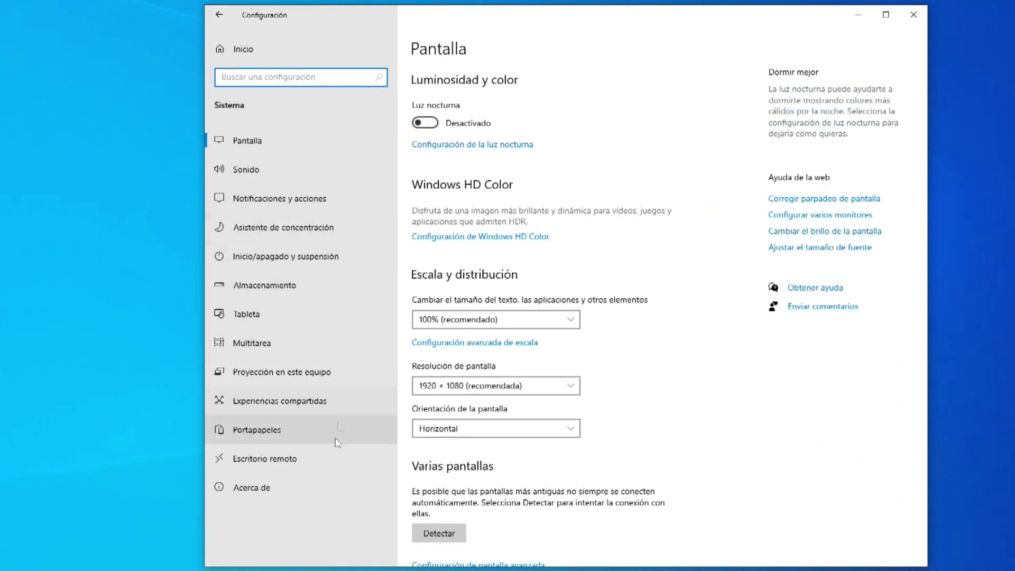
click(334, 487)
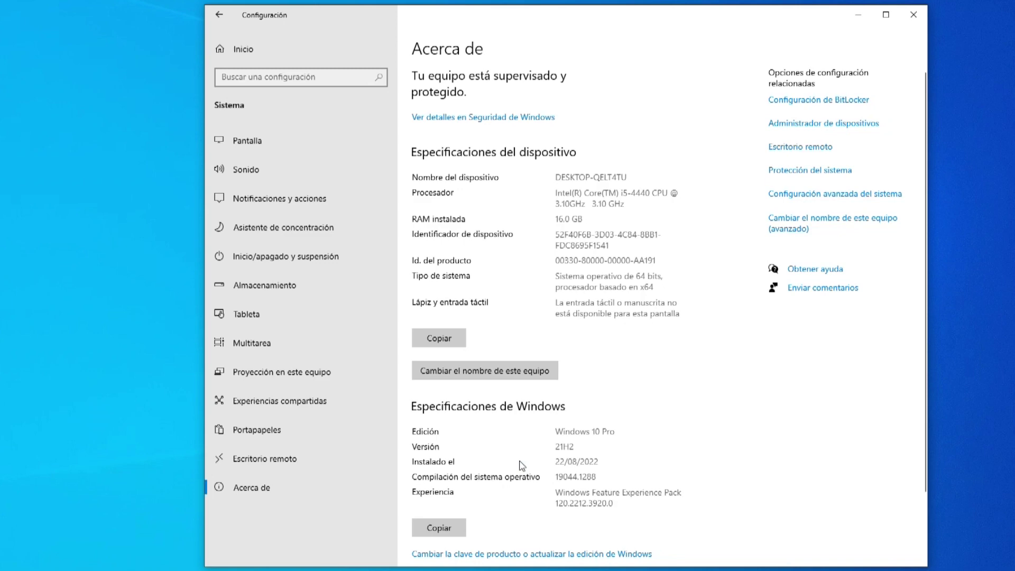
Step: Check the local account's type in the Cuentas settings, then return to the settings home page
click(255, 52)
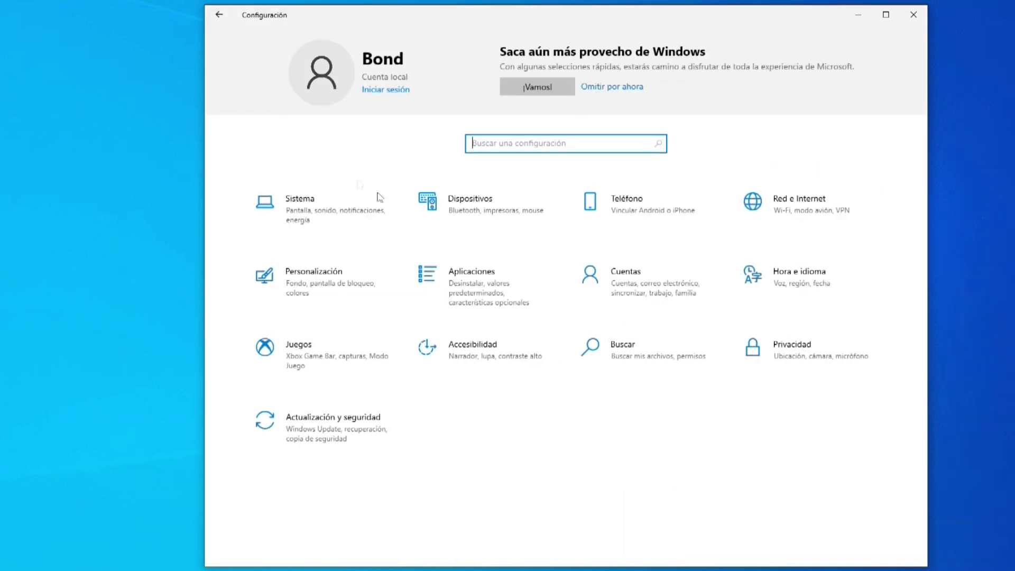
click(638, 292)
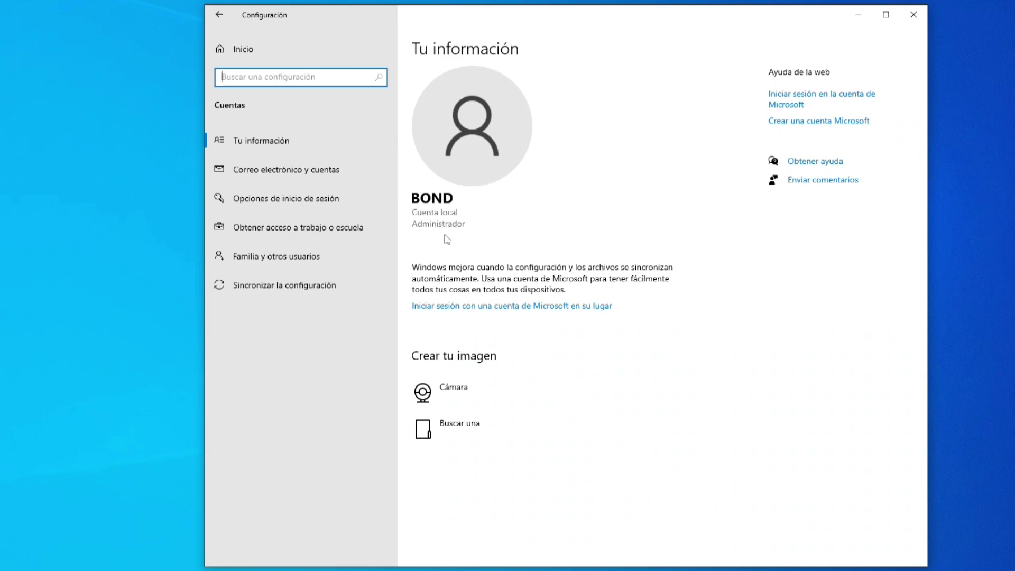
click(281, 49)
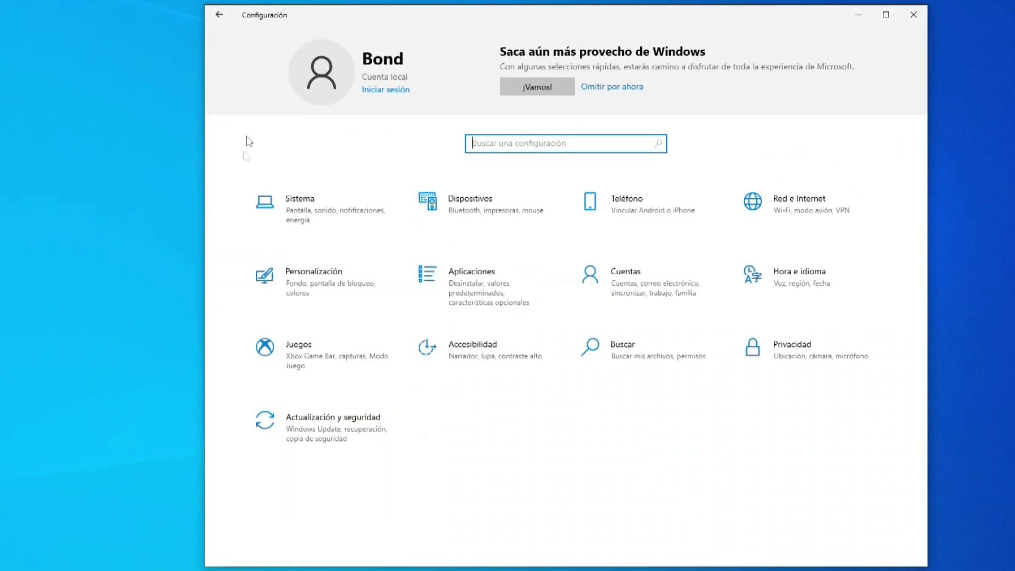
Step: Check the Windows activation status under Actualización y seguridad, then close the settings
click(314, 441)
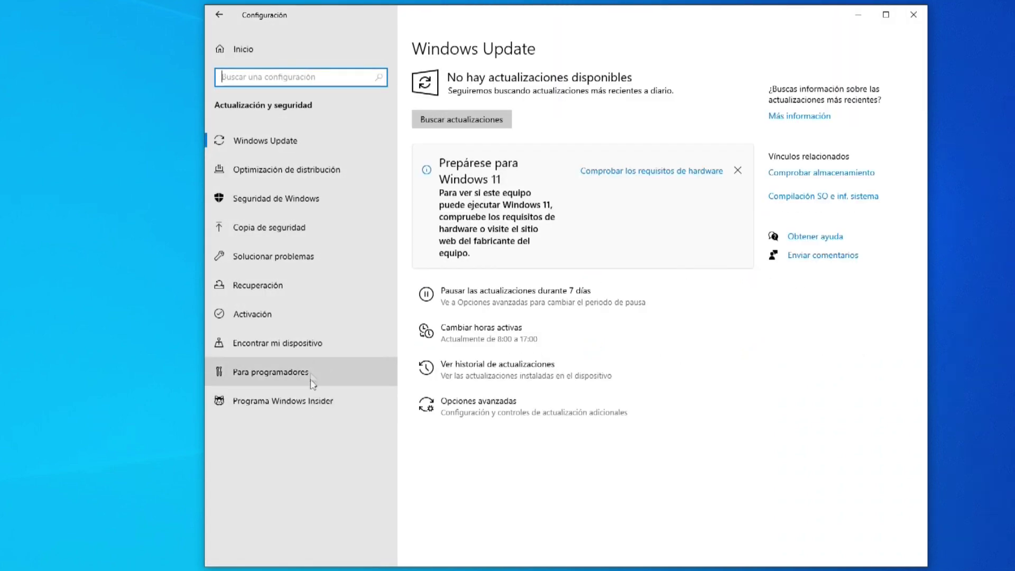
click(372, 323)
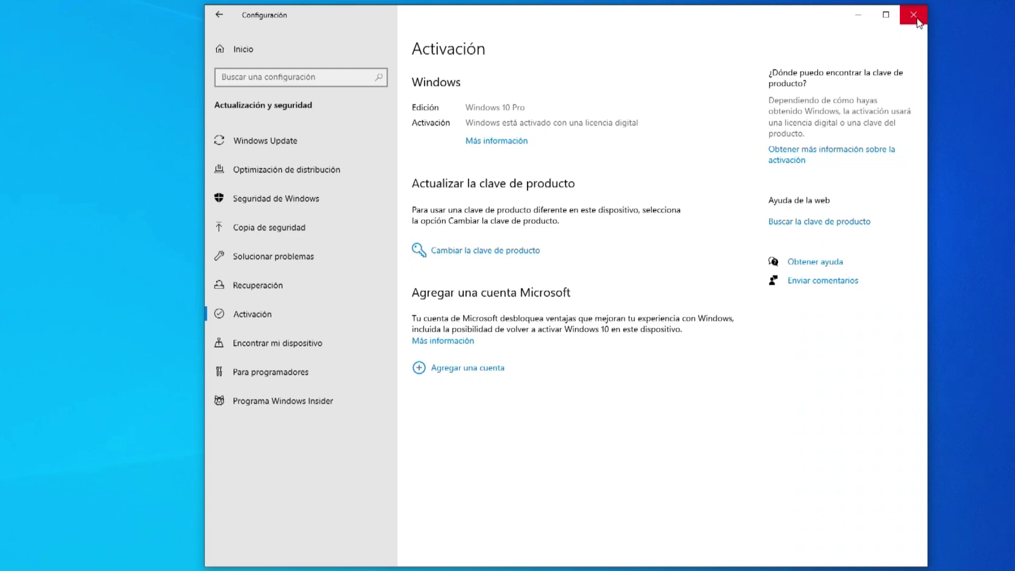
click(918, 22)
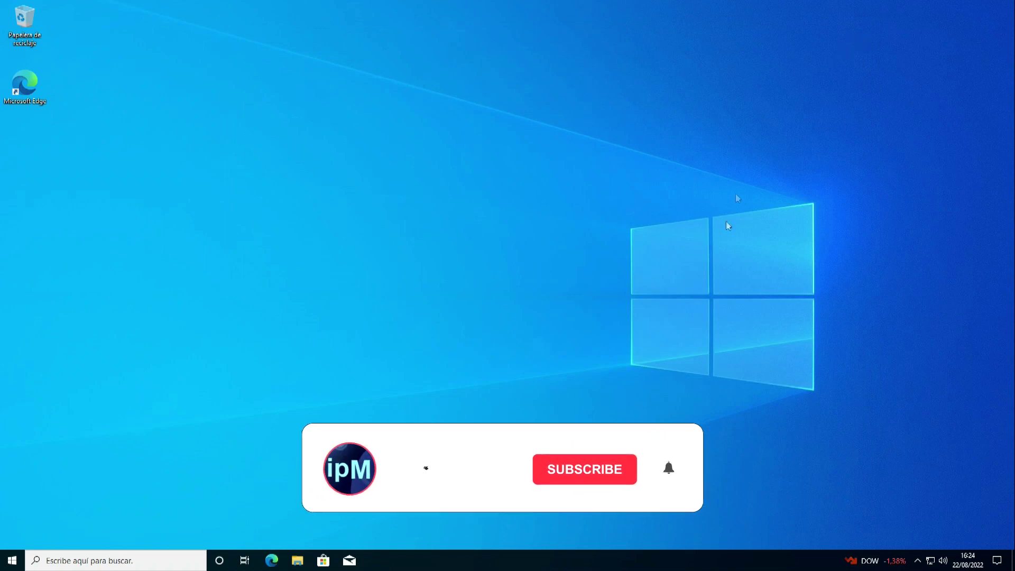